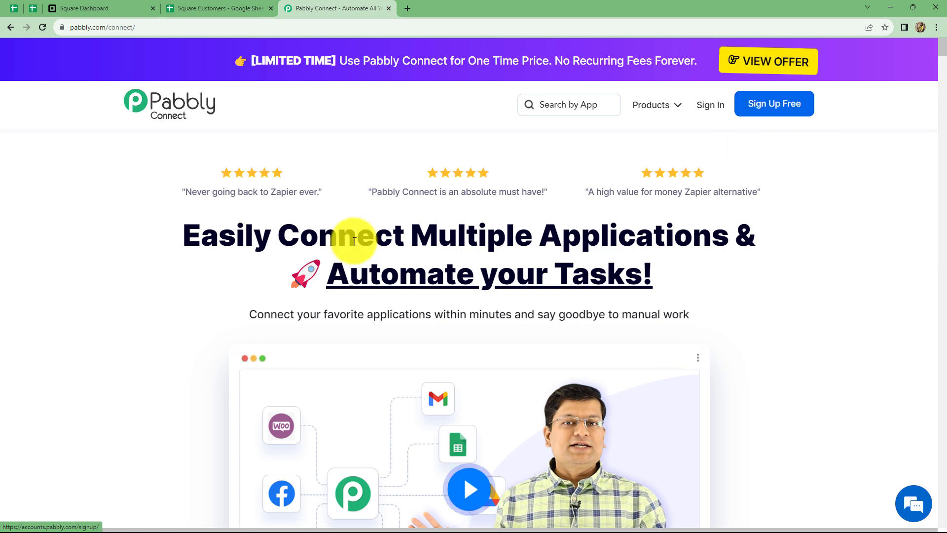
# Sign in, open Pabbly Connect and create the workflow 'Create Square Customers from Google Sheets Automatically'.
pyautogui.click(709, 105)
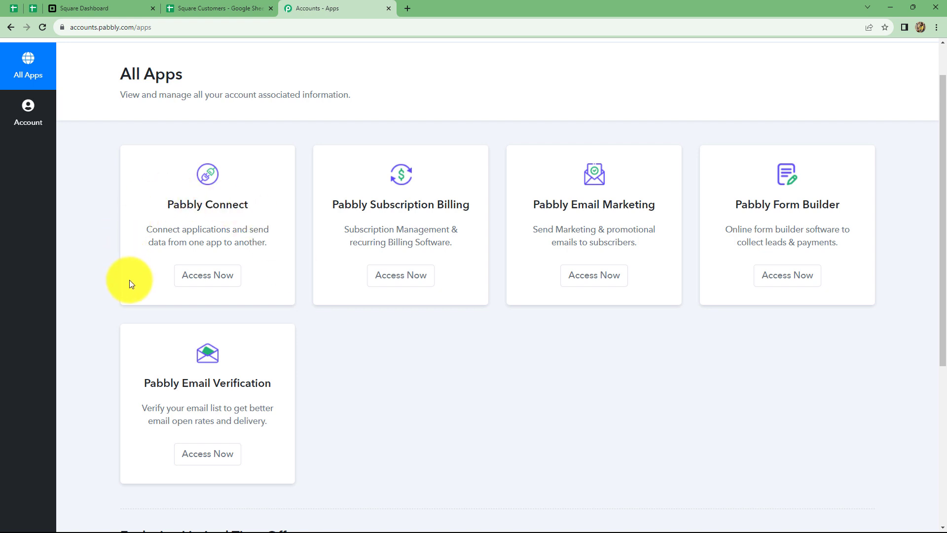
pyautogui.click(202, 279)
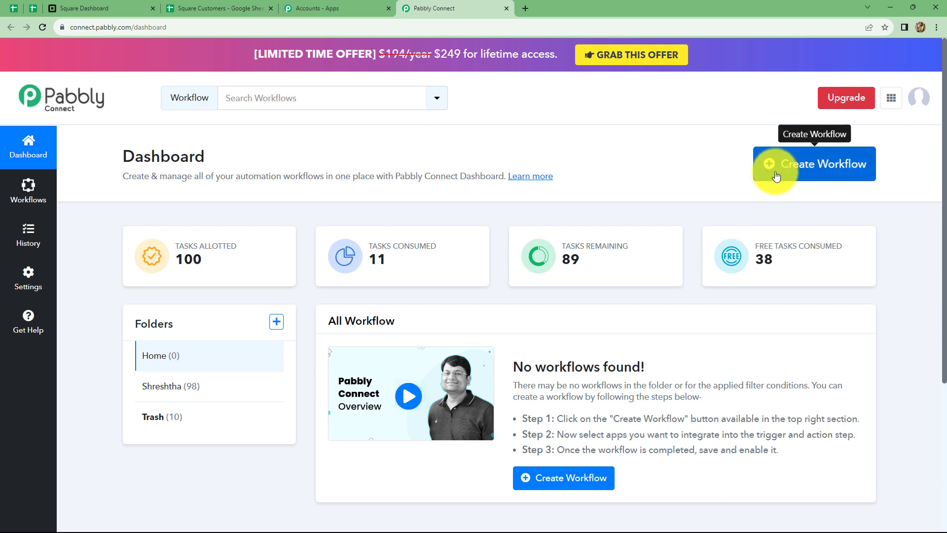
pyautogui.click(816, 173)
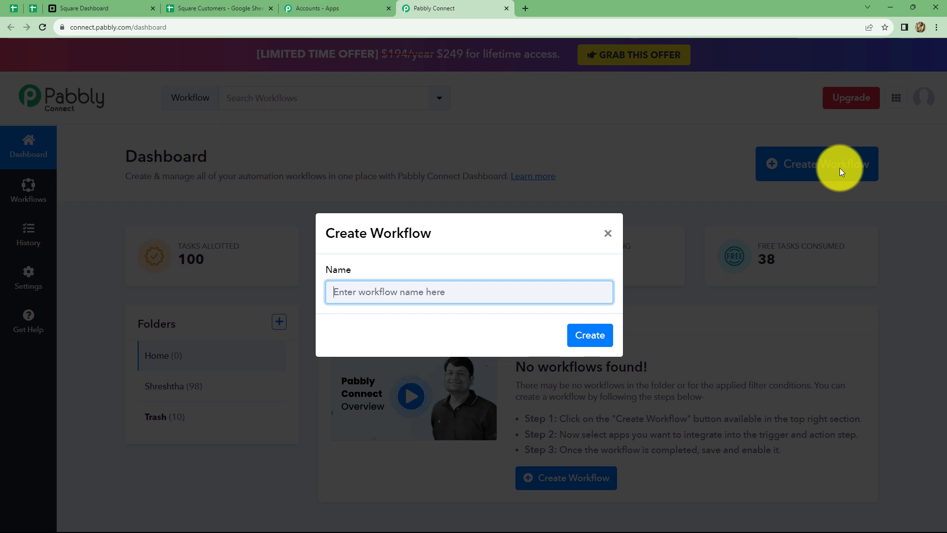
pyautogui.write('Create Square Customers from Google Sheets Automatically')
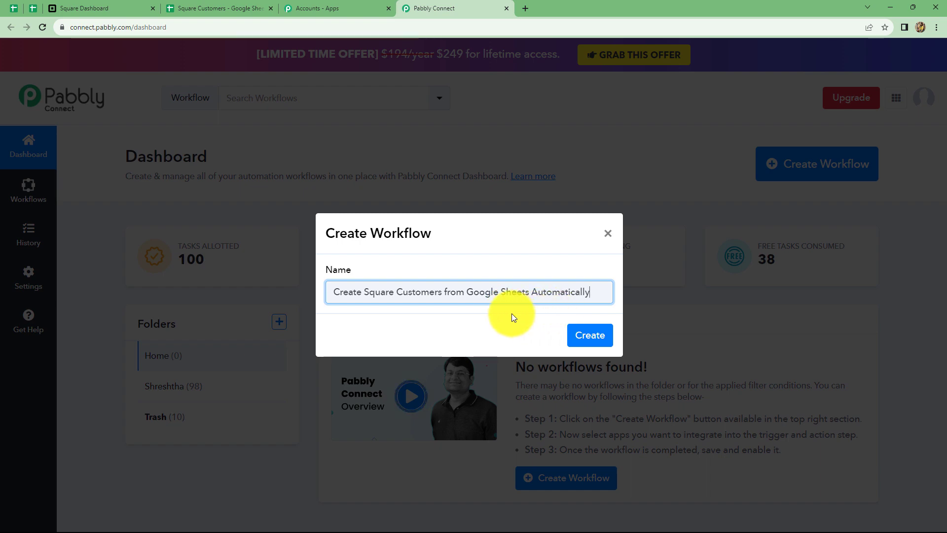
pyautogui.click(588, 349)
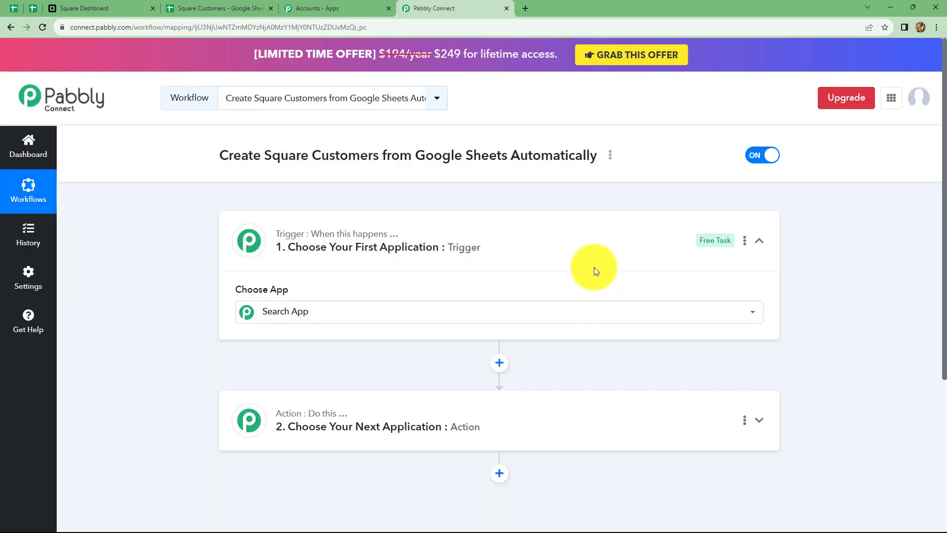
# Set the trigger app to Google Sheets with the New or Updated Spreadsheet Row event.
pyautogui.scroll(-3, 596, 255)
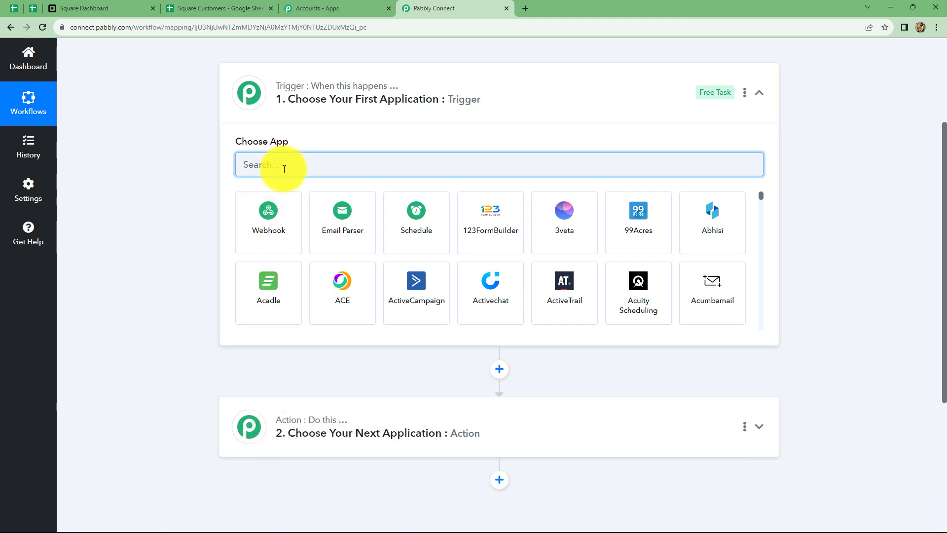
pyautogui.write('Goo')
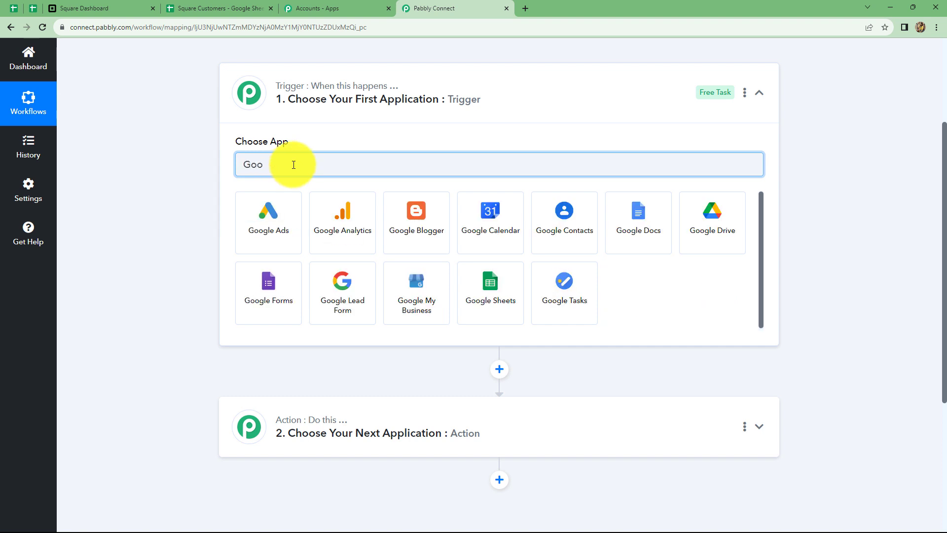
pyautogui.click(503, 312)
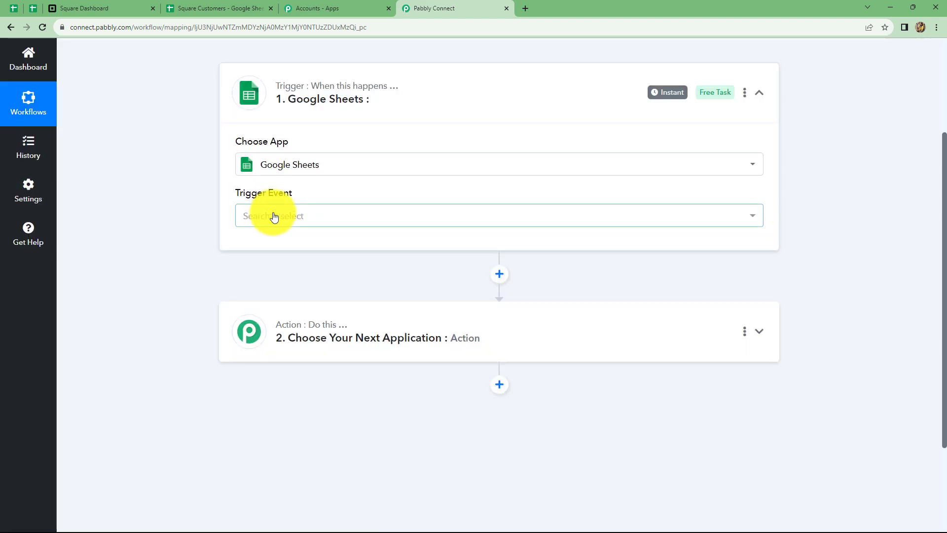
pyautogui.click(271, 215)
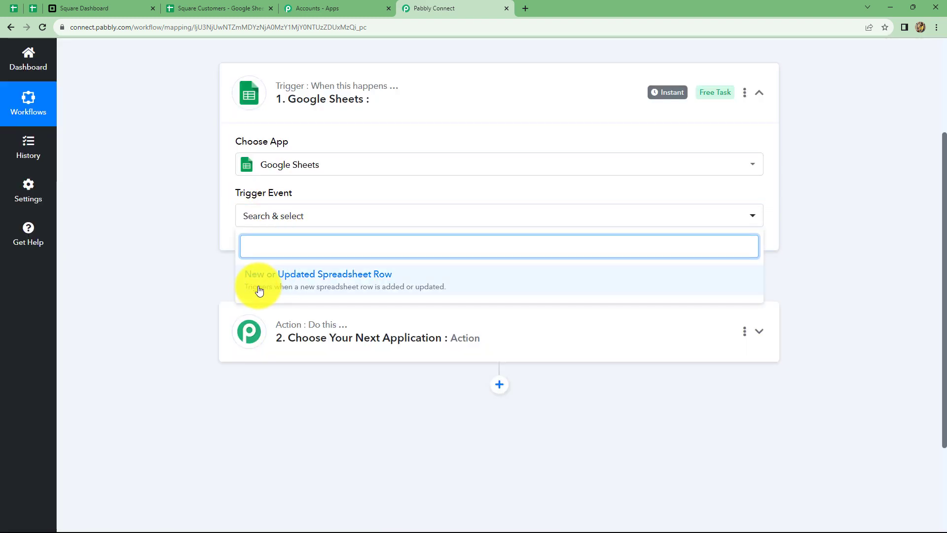
pyautogui.click(355, 287)
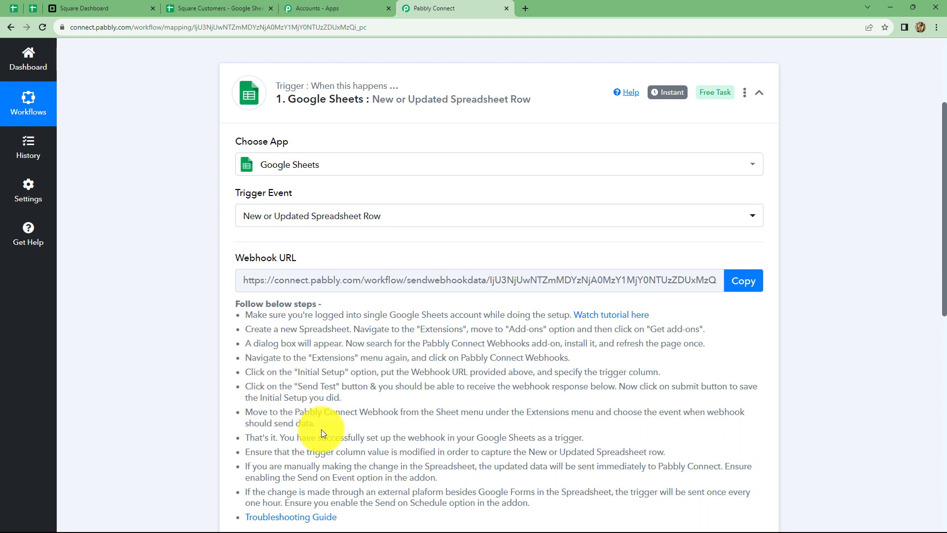
# Copy the workflow's webhook URL and open the Customer Details_Square spreadsheet in Google Sheets.
pyautogui.click(743, 282)
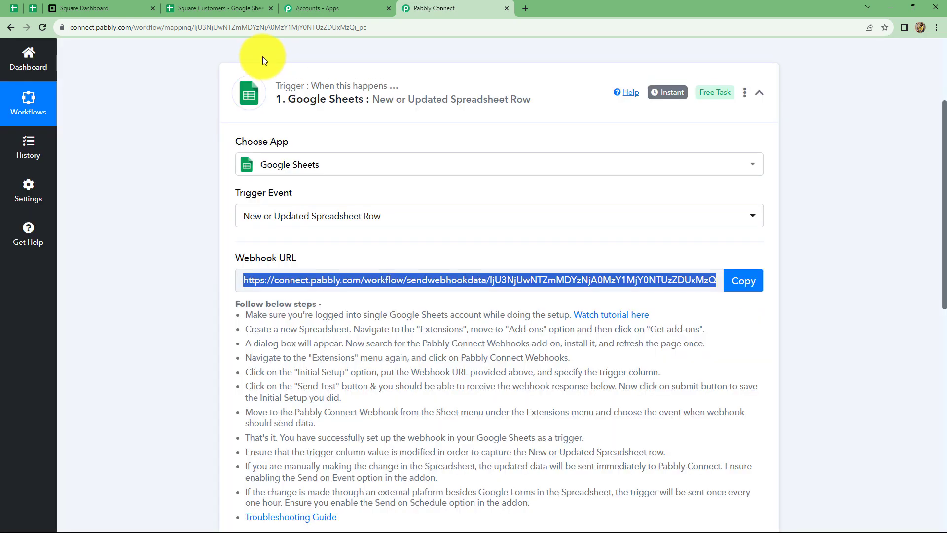
pyautogui.click(250, 4)
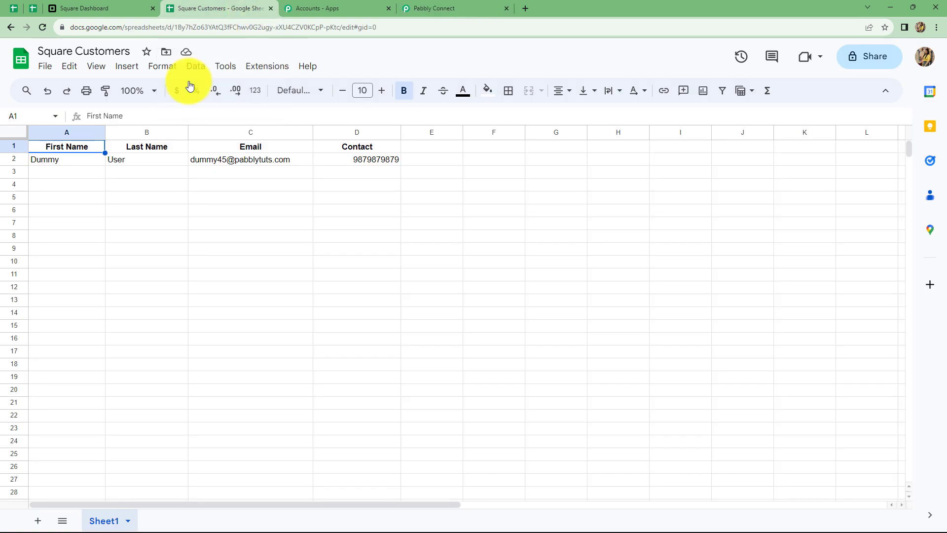
pyautogui.click(21, 58)
pyautogui.click(185, 328)
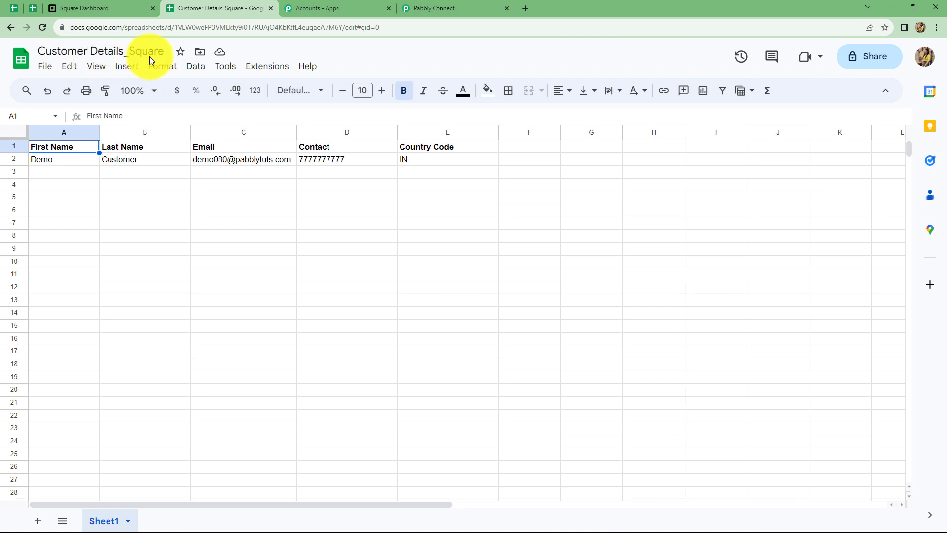
# Confirm in the Workspace Marketplace that the Pabbly Connect Webhooks add-on is already installed.
pyautogui.click(262, 70)
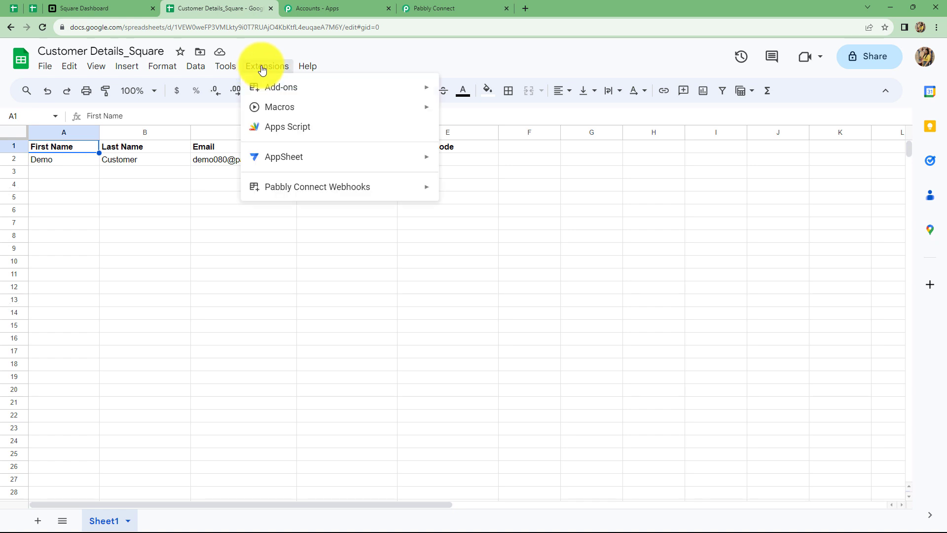
pyautogui.moveTo(276, 87)
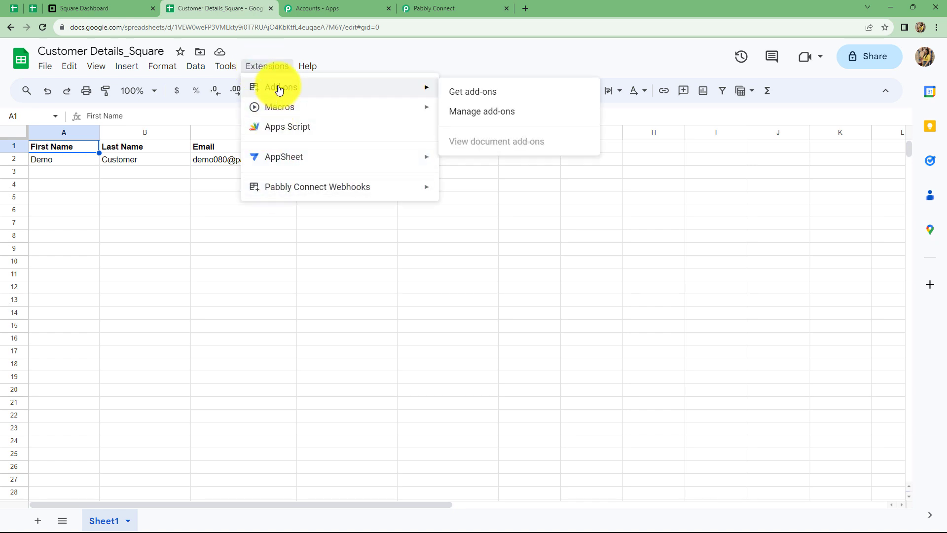
pyautogui.click(481, 100)
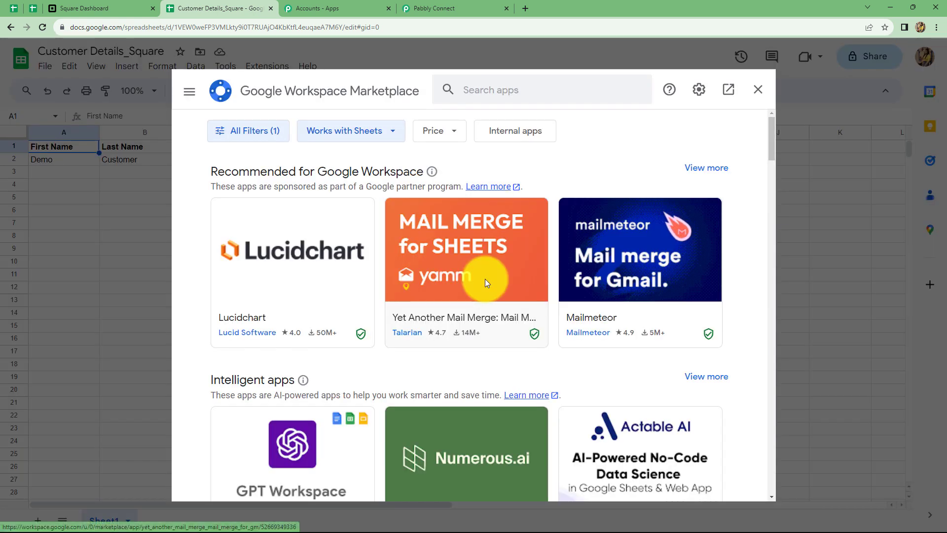
pyautogui.click(475, 90)
pyautogui.write('pa')
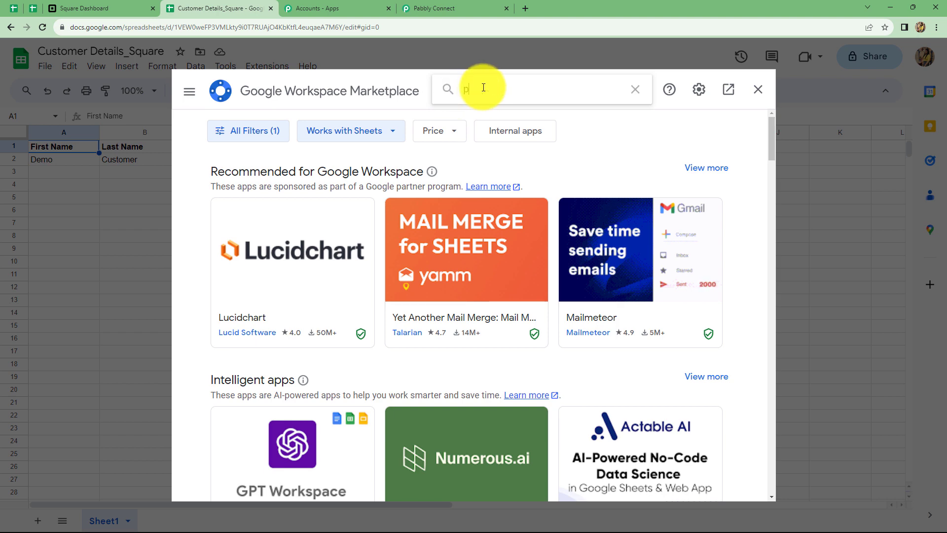
pyautogui.write('bl')
pyautogui.click(517, 104)
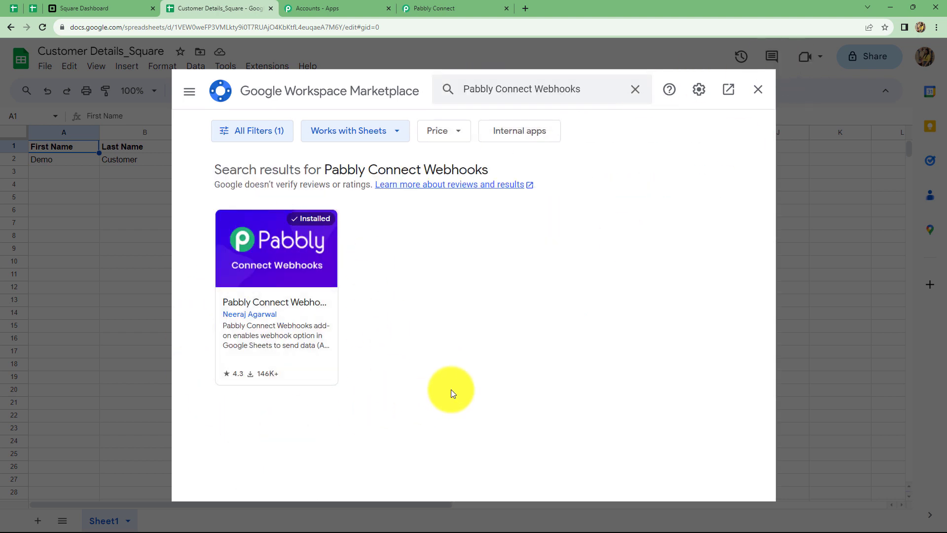
pyautogui.click(757, 89)
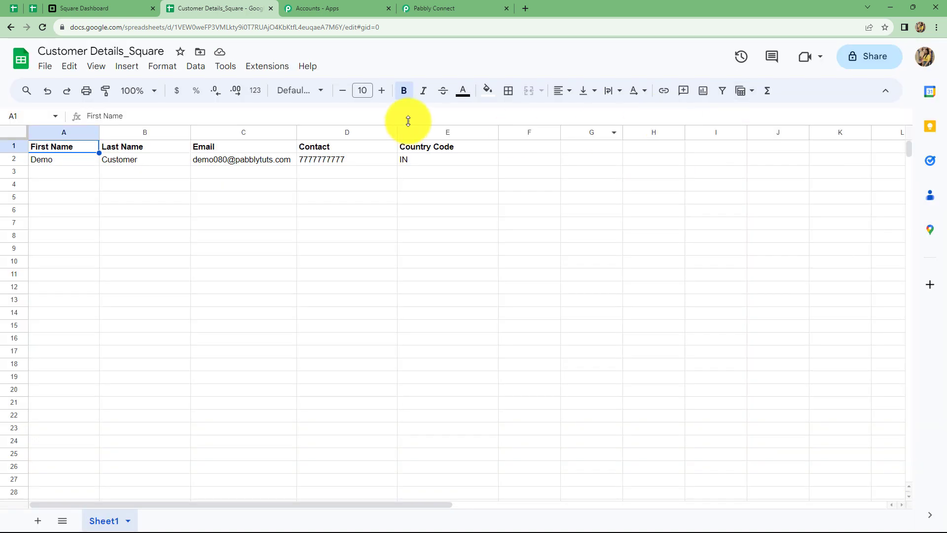
# Set up Pabbly Connect Webhooks with the copied webhook URL and trigger column E, then submit.
pyautogui.click(266, 66)
pyautogui.moveTo(363, 196)
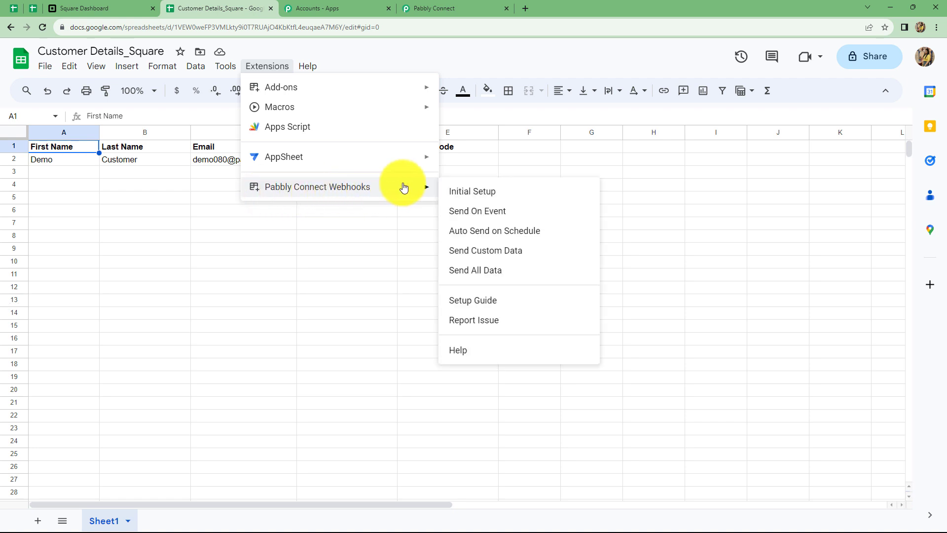
pyautogui.click(455, 194)
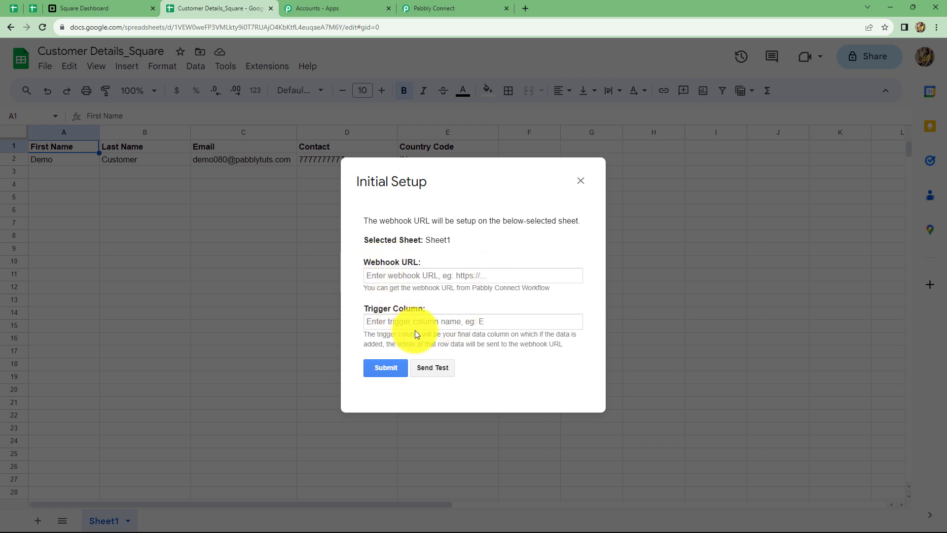
pyautogui.click(375, 277)
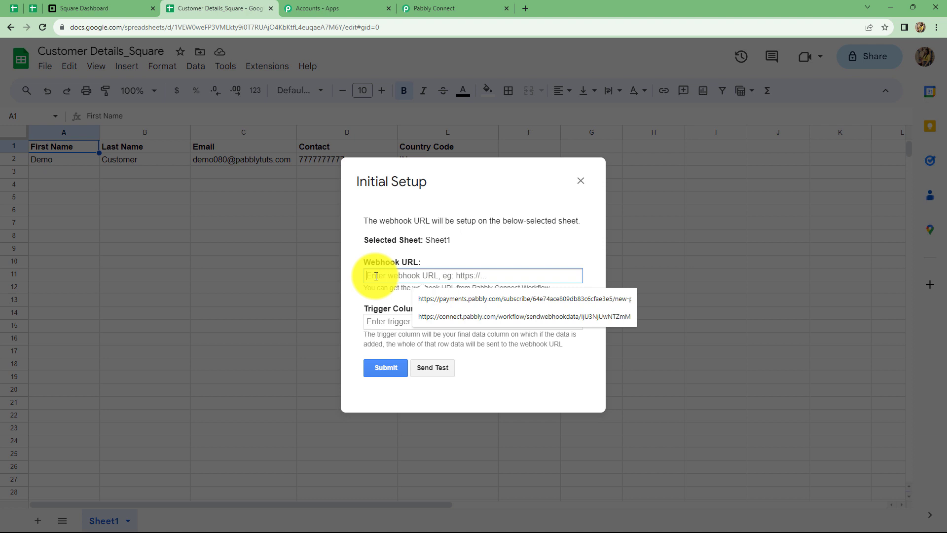
pyautogui.hotkey('ctrl', 'v')
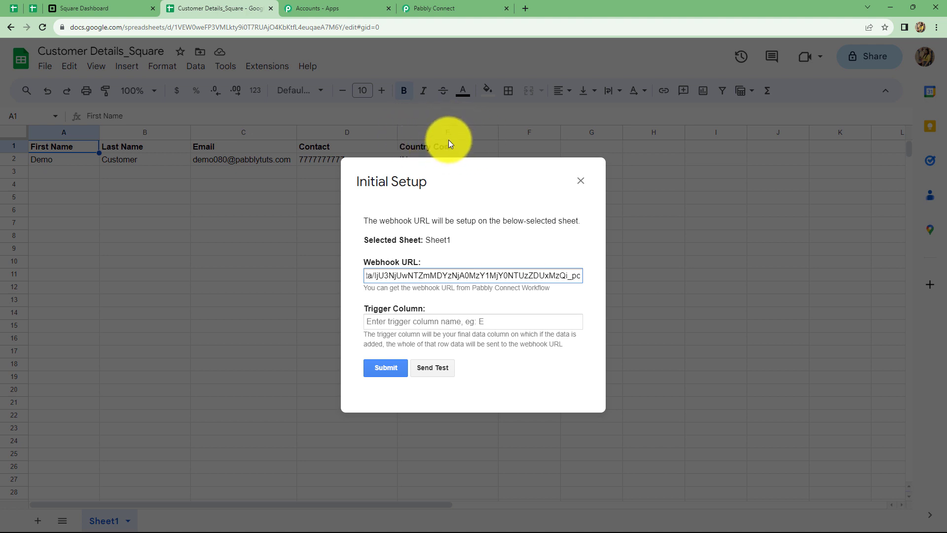
pyautogui.click(394, 321)
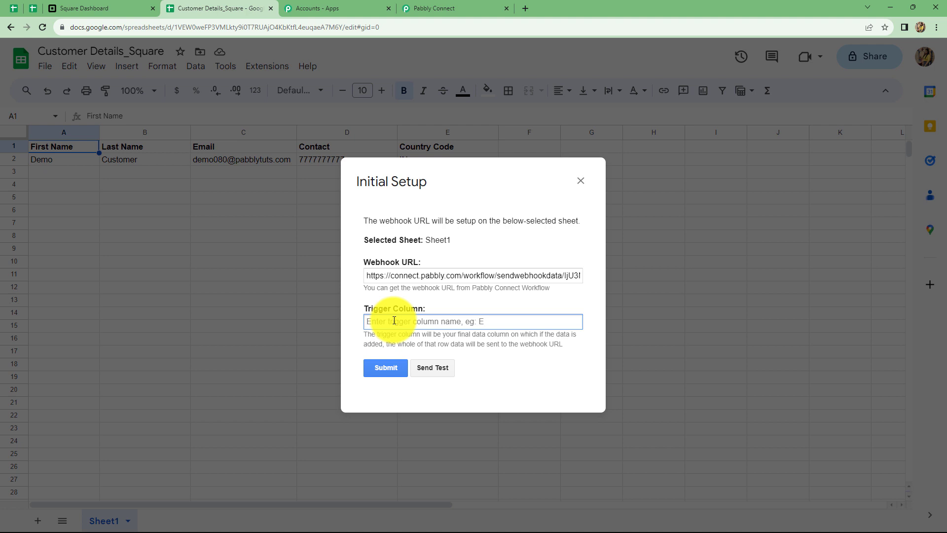
pyautogui.write('E')
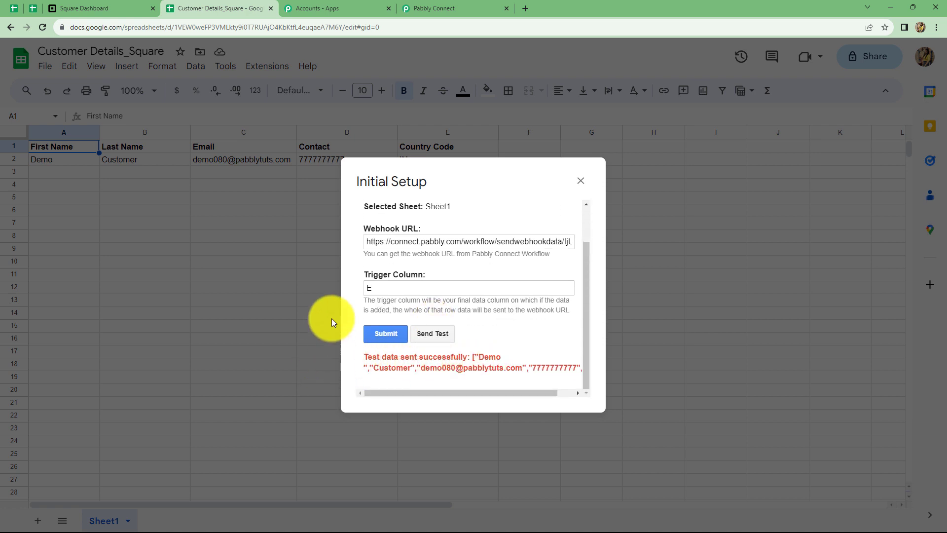
pyautogui.click(390, 334)
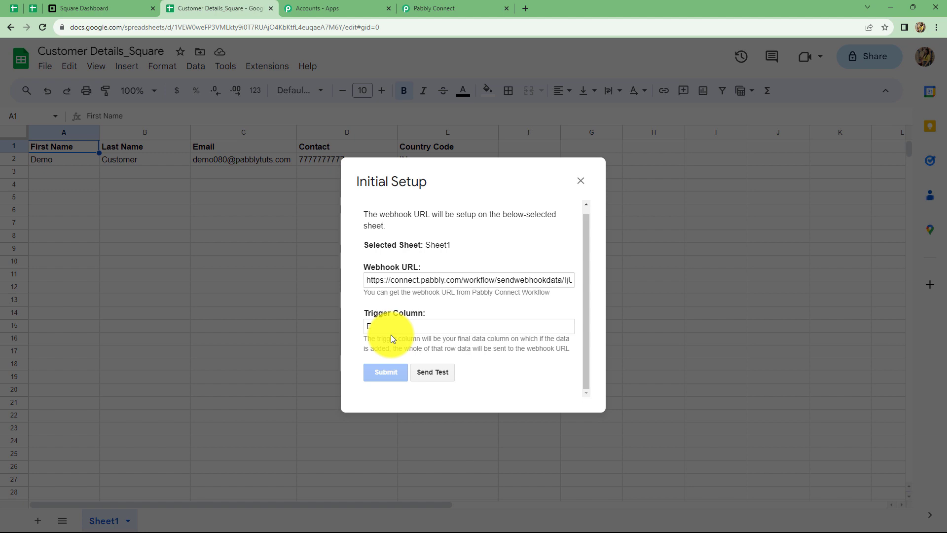
pyautogui.click(580, 180)
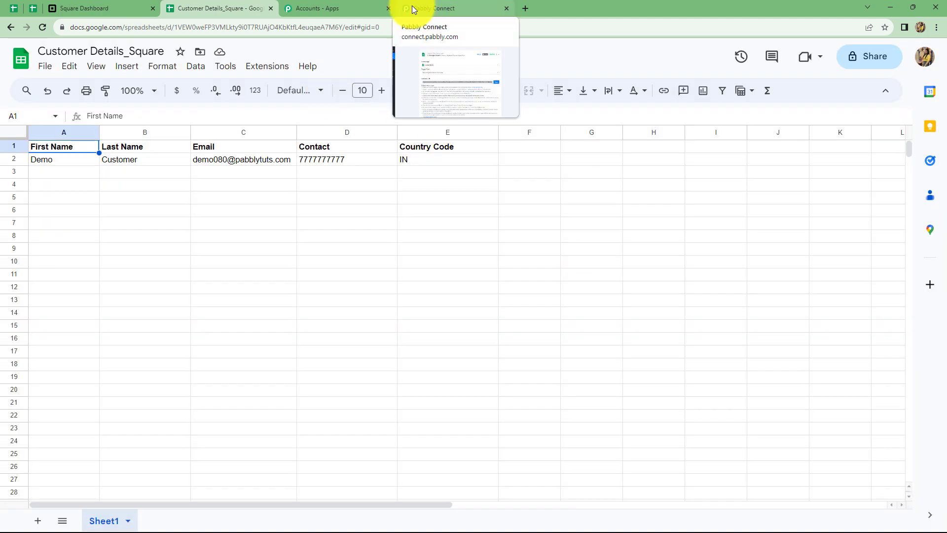
# Review the captured test row (Customer Details_Square, Sheet1, row 2) and expand the next action step.
pyautogui.click(413, 10)
pyautogui.scroll(-5, 670, 307)
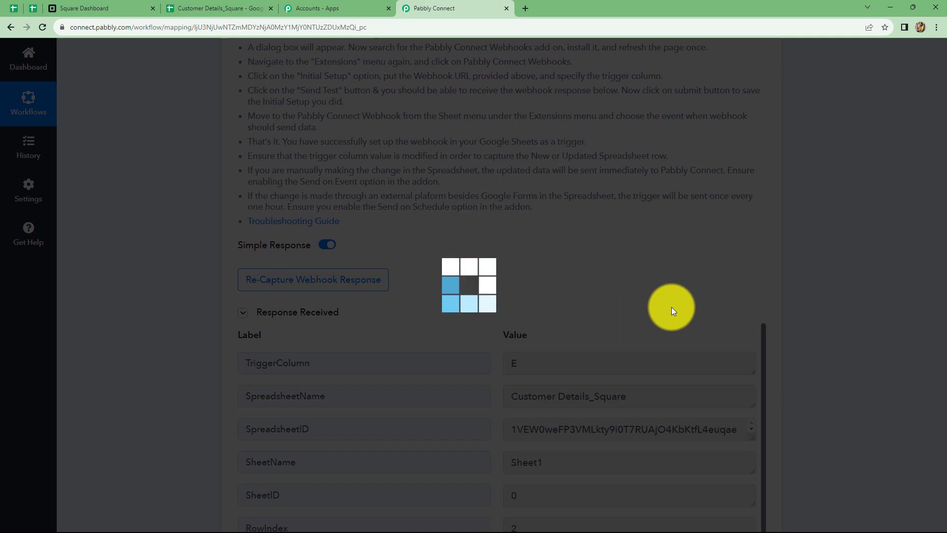
pyautogui.scroll(-4, 673, 310)
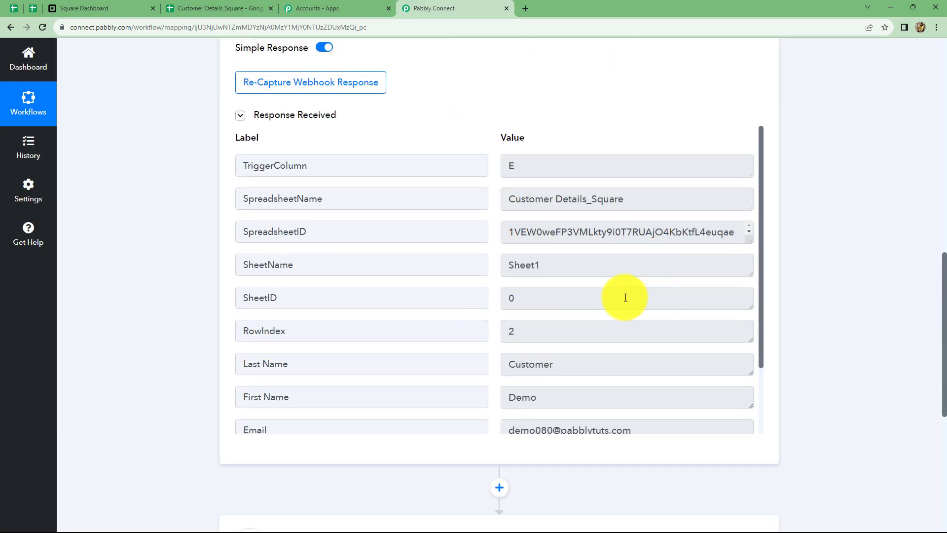
pyautogui.scroll(-2, 625, 298)
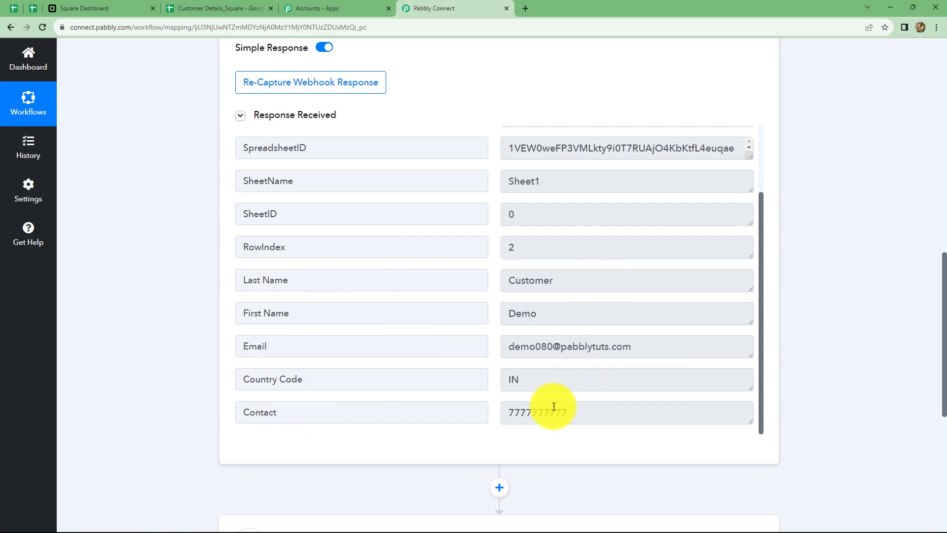
pyautogui.scroll(-1, 814, 357)
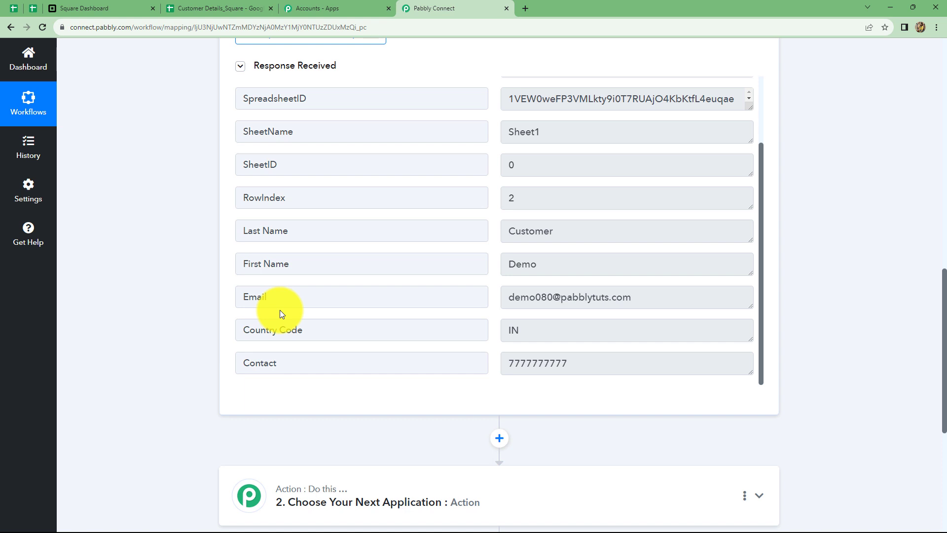
pyautogui.scroll(3, 280, 310)
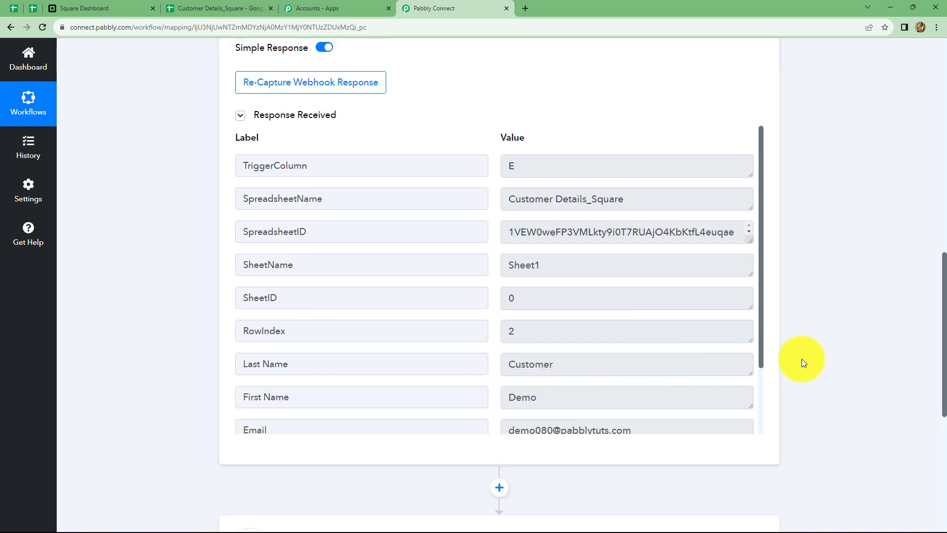
pyautogui.scroll(-4, 801, 359)
pyautogui.click(391, 355)
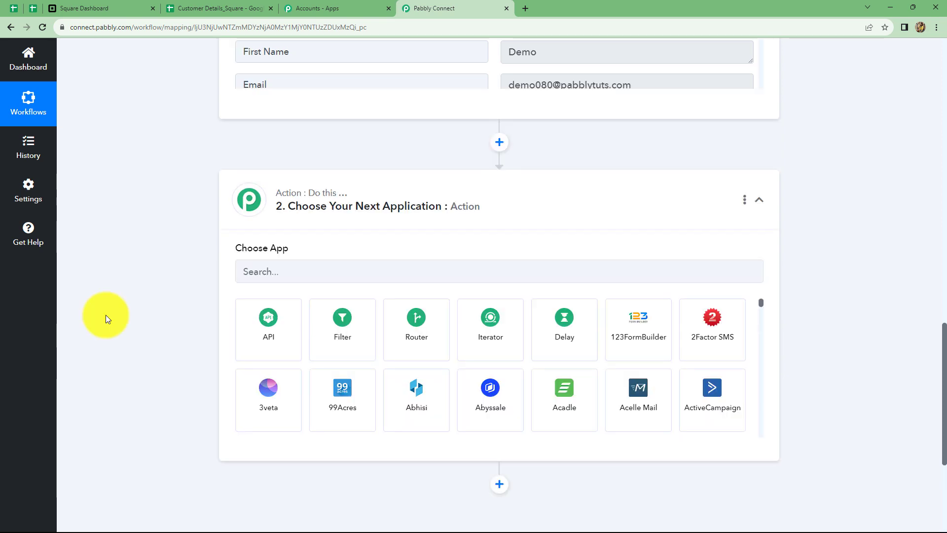
pyautogui.scroll(7, 106, 315)
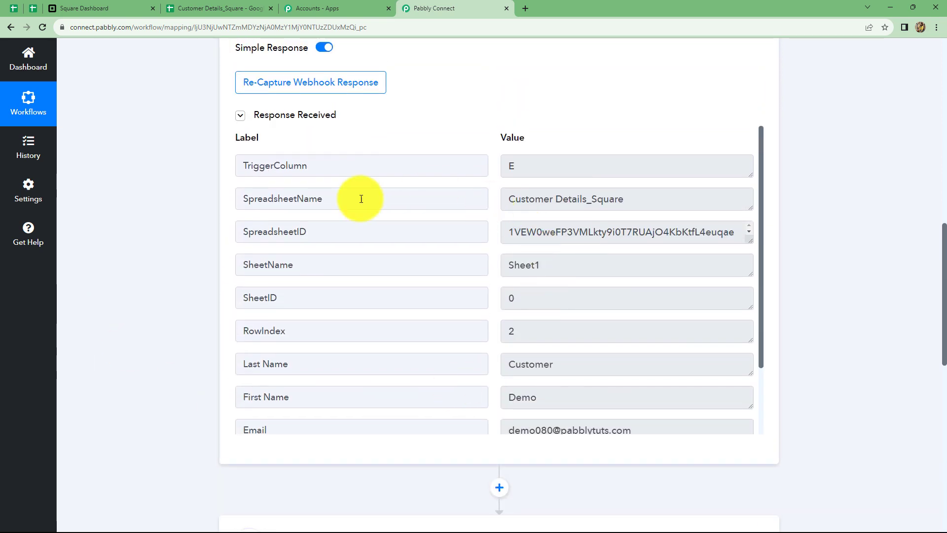
# Set the action app to Square with the Create Customer event and start connecting an account.
pyautogui.scroll(-4, 887, 328)
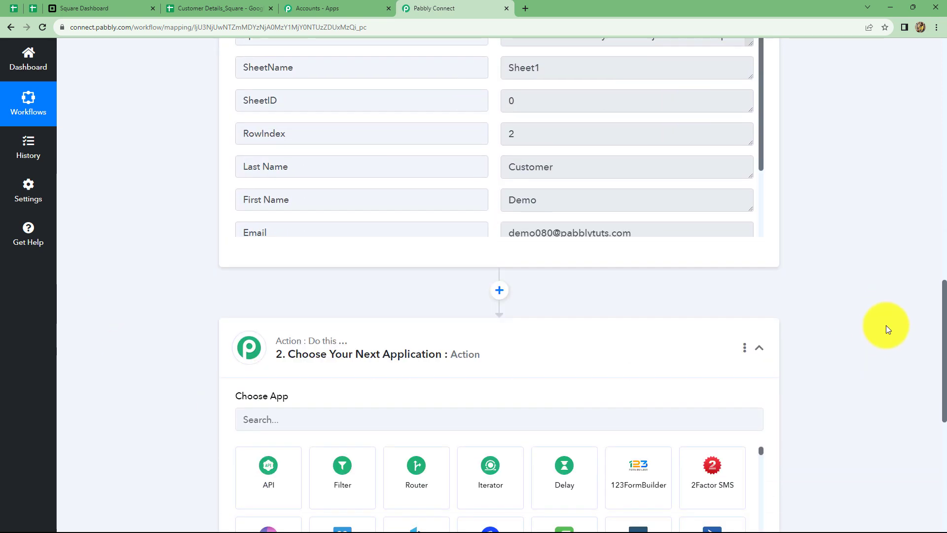
pyautogui.scroll(-3, 885, 324)
pyautogui.click(420, 274)
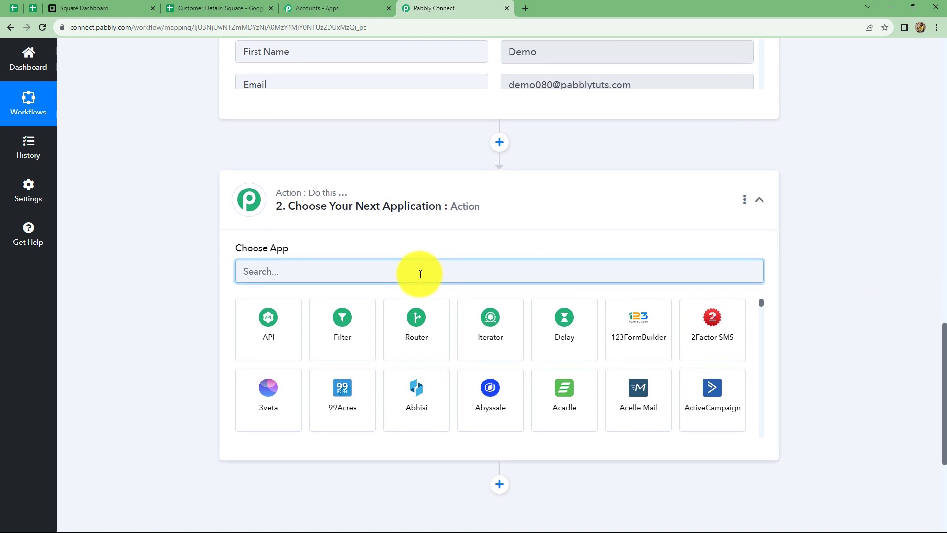
pyautogui.write('sQUAR')
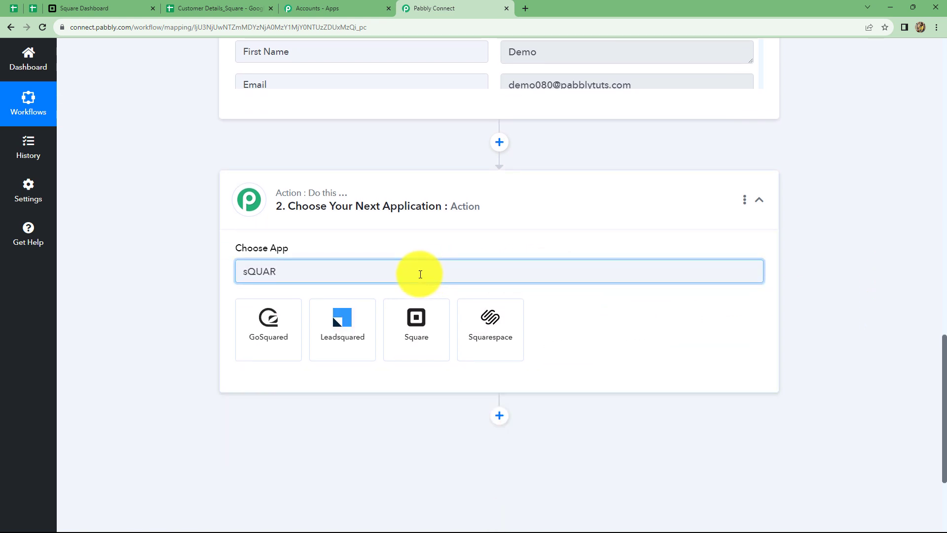
pyautogui.click(422, 319)
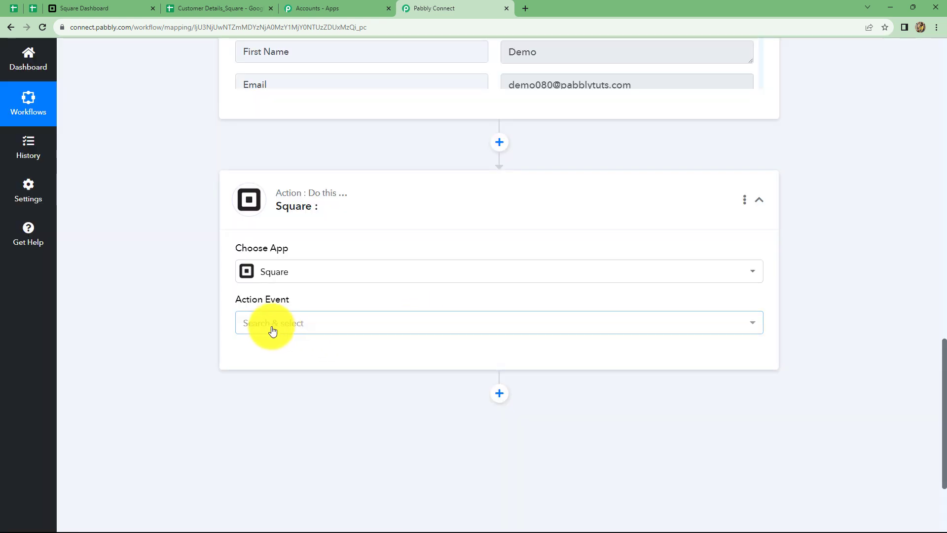
pyautogui.click(271, 323)
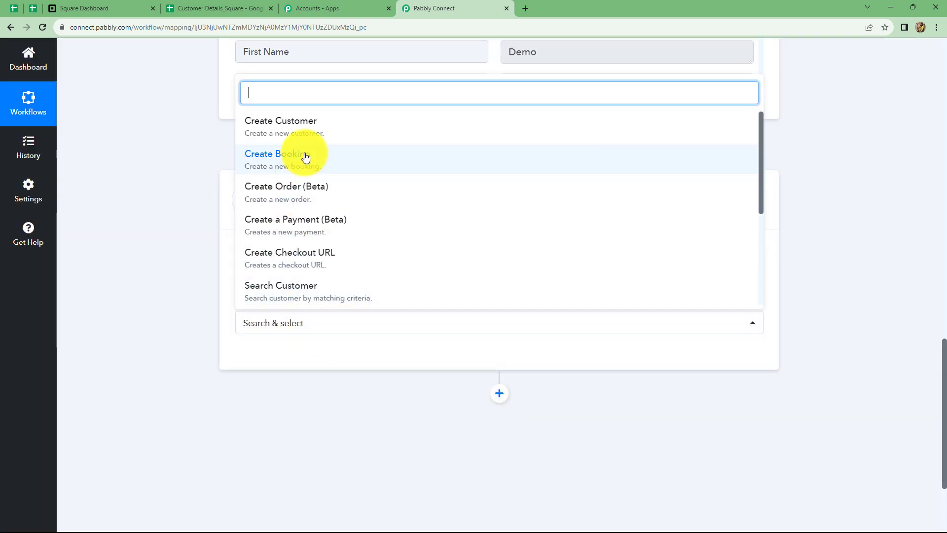
pyautogui.click(297, 128)
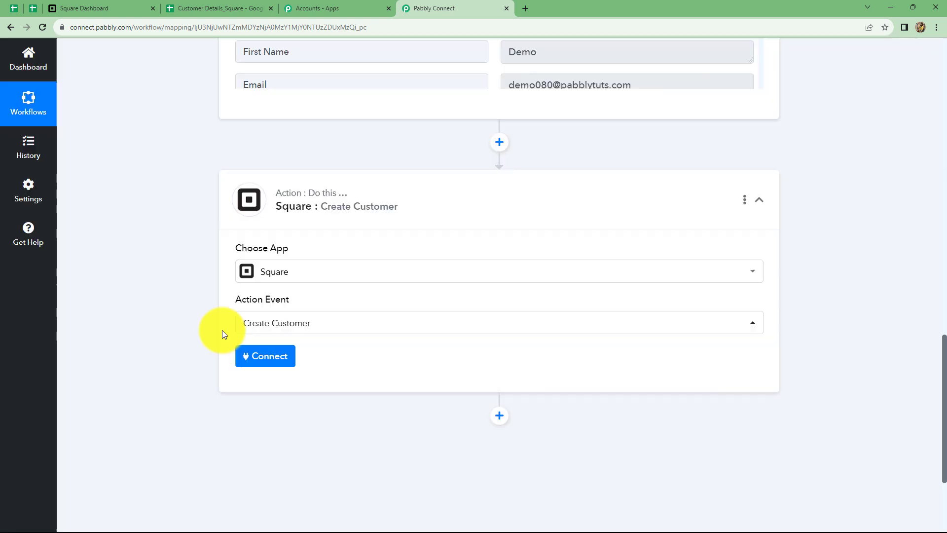
pyautogui.click(258, 357)
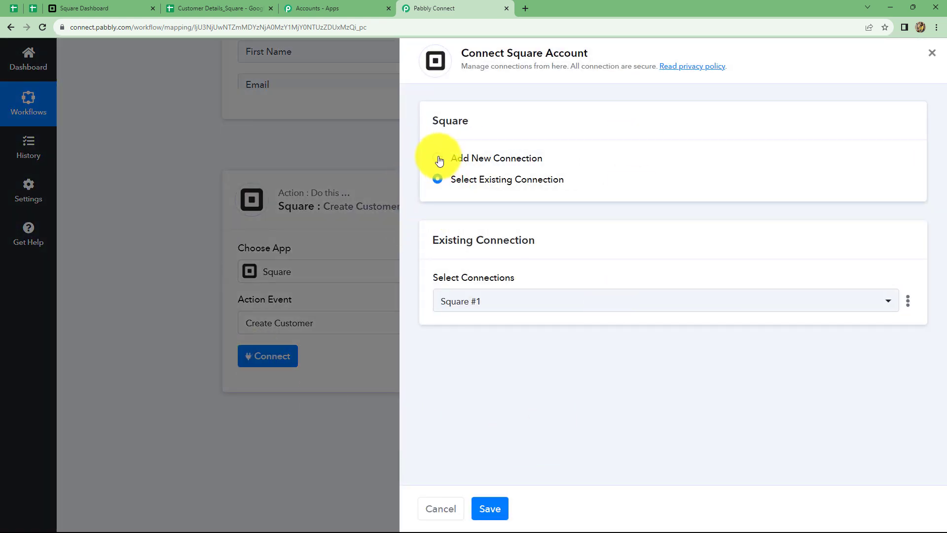
# Choose Add New Connection to create a Square #2 connection.
pyautogui.click(438, 158)
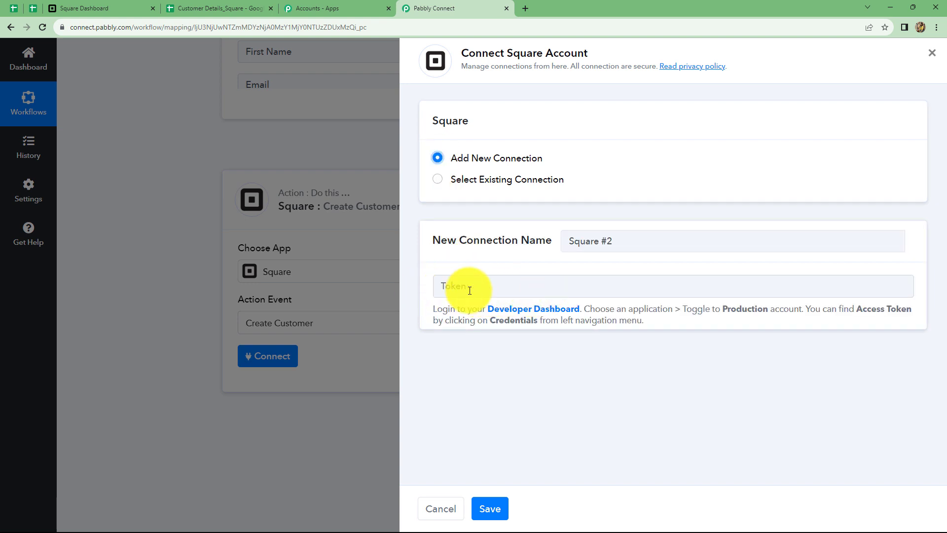
# In the Square Developer Dashboard, reveal and select ConnectApp's production access token.
pyautogui.click(516, 312)
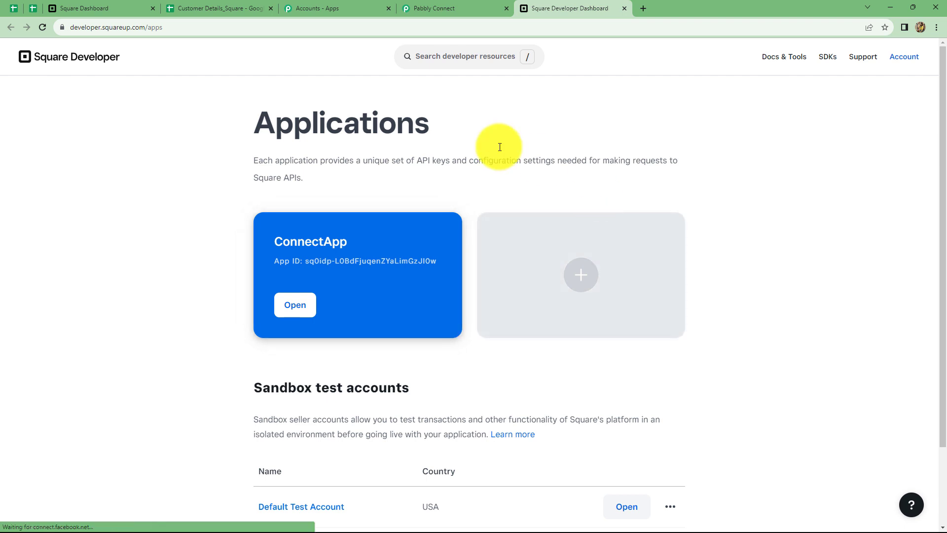
pyautogui.click(298, 308)
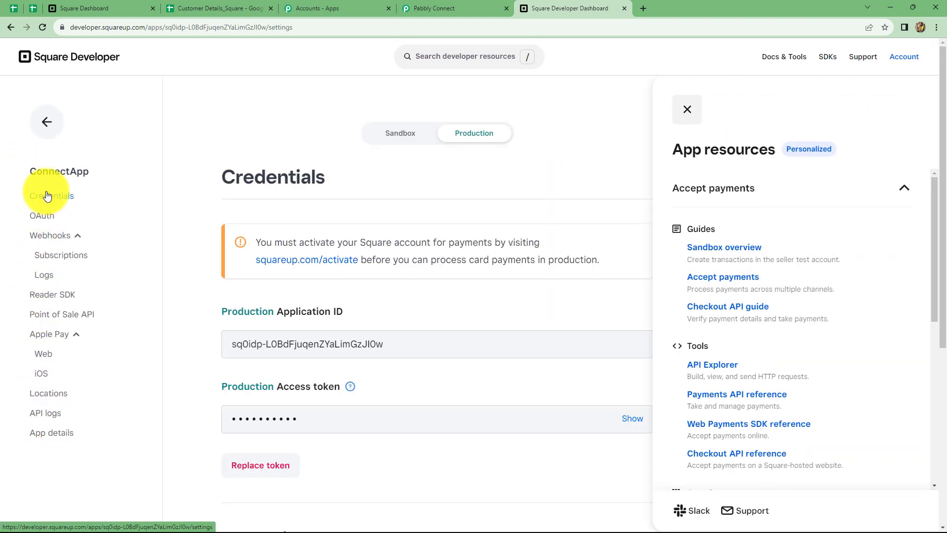
pyautogui.scroll(-3, 536, 328)
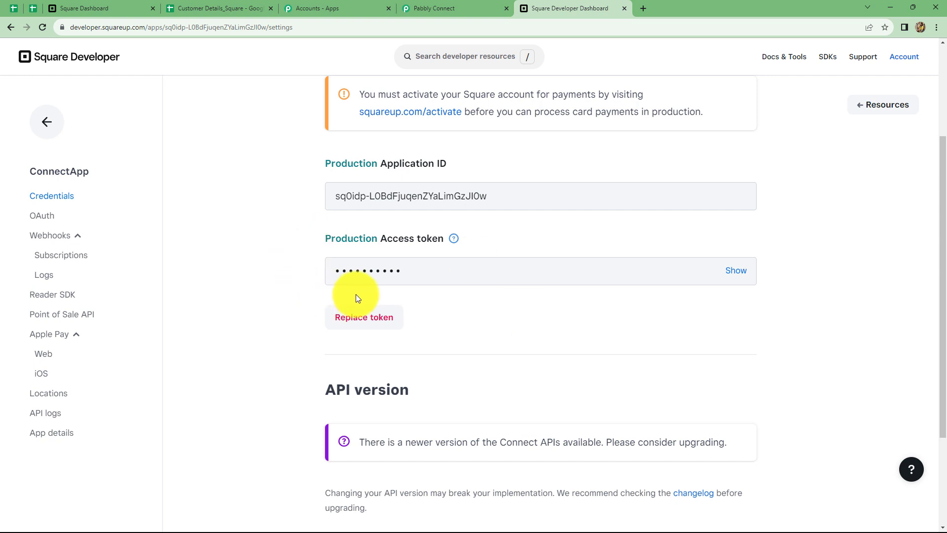
pyautogui.click(613, 269)
pyautogui.moveTo(686, 267); pyautogui.dragTo(296, 262)
# Paste the production access token into the Square #2 connection's Token field and save.
pyautogui.hotkey('ctrl', 'shift', 'Tab')
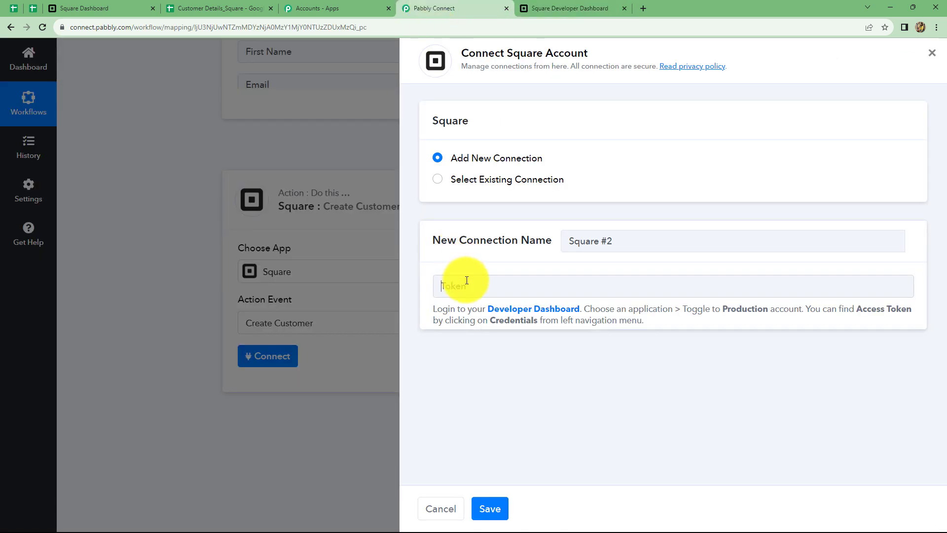
pyautogui.click(467, 279)
pyautogui.hotkey('ctrl', 'v')
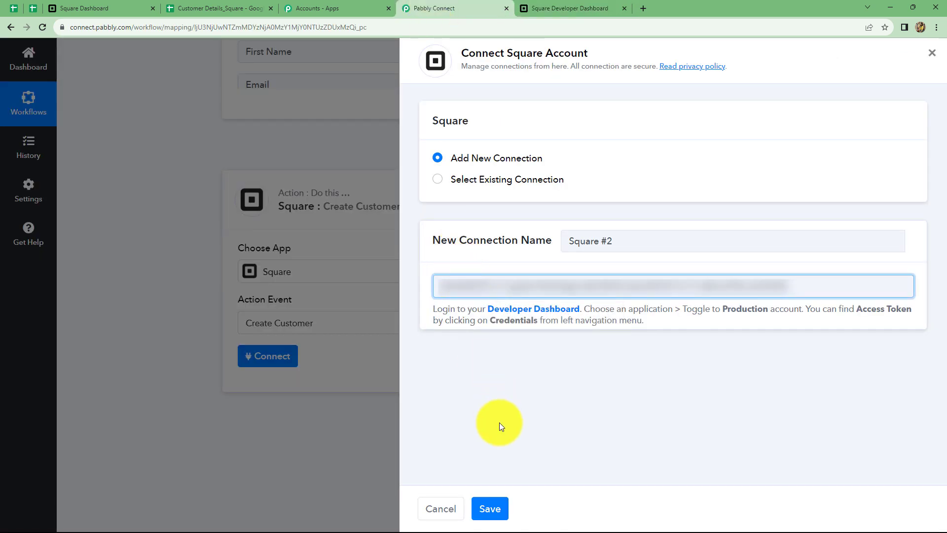
pyautogui.click(489, 509)
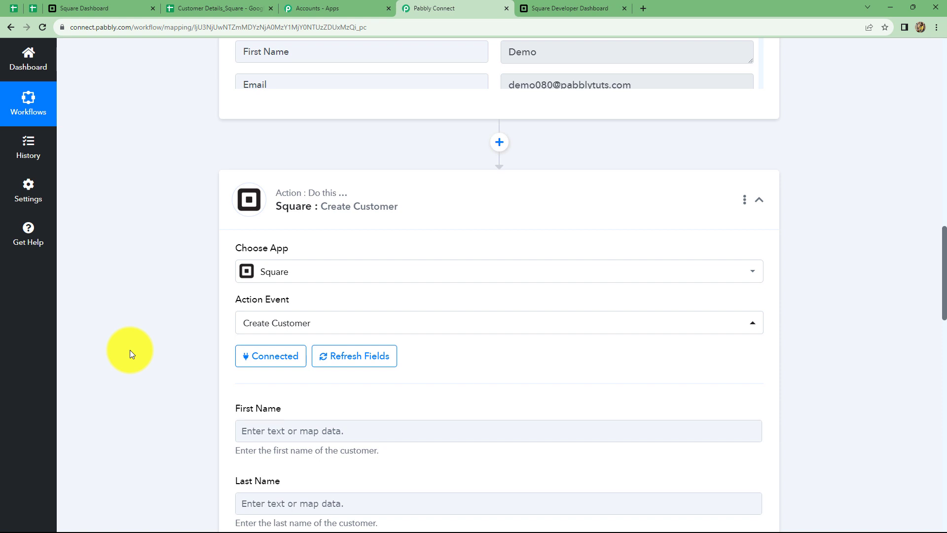
# Map the Google Sheets '1. First Name : Demo' value into Square's First Name field.
pyautogui.scroll(-5, 129, 351)
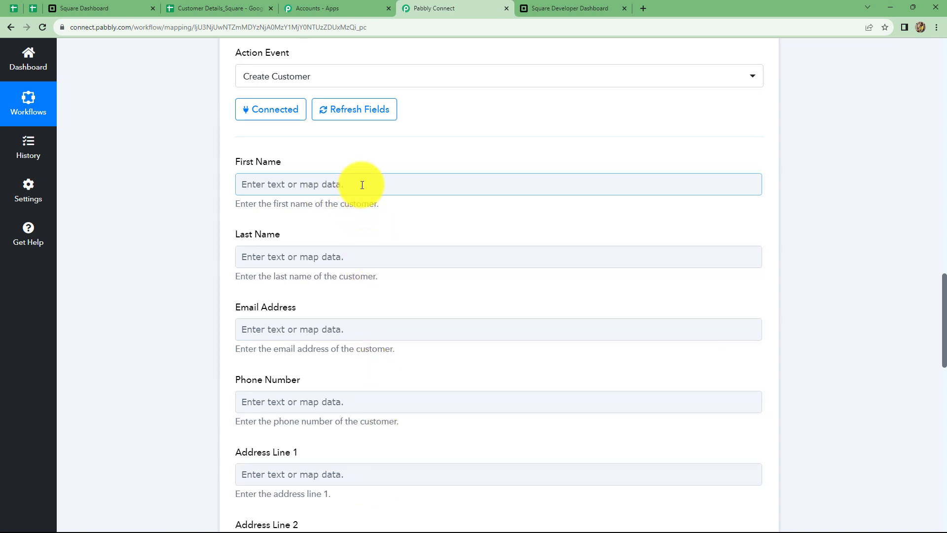
pyautogui.click(362, 185)
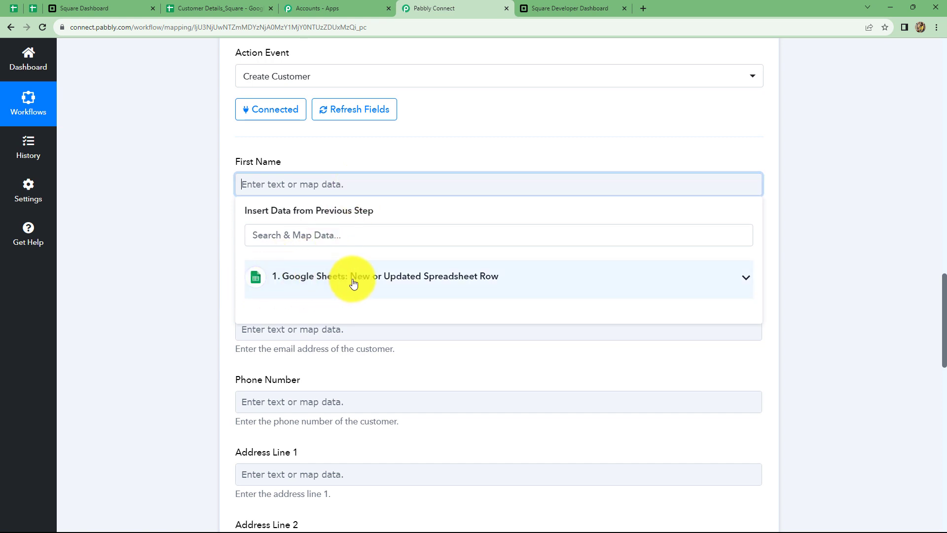
pyautogui.scroll(10, 387, 306)
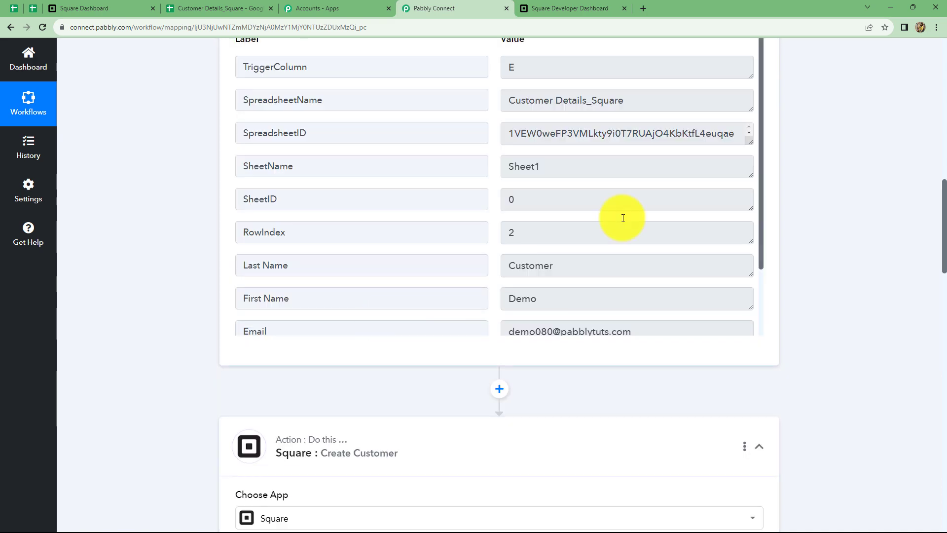
pyautogui.scroll(-7, 861, 258)
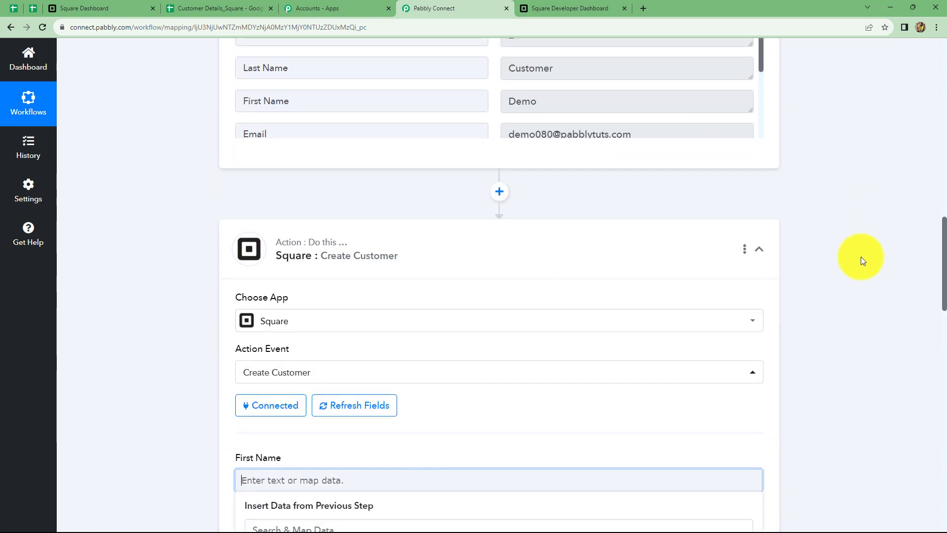
pyautogui.scroll(-3, 859, 258)
pyautogui.scroll(10, 402, 324)
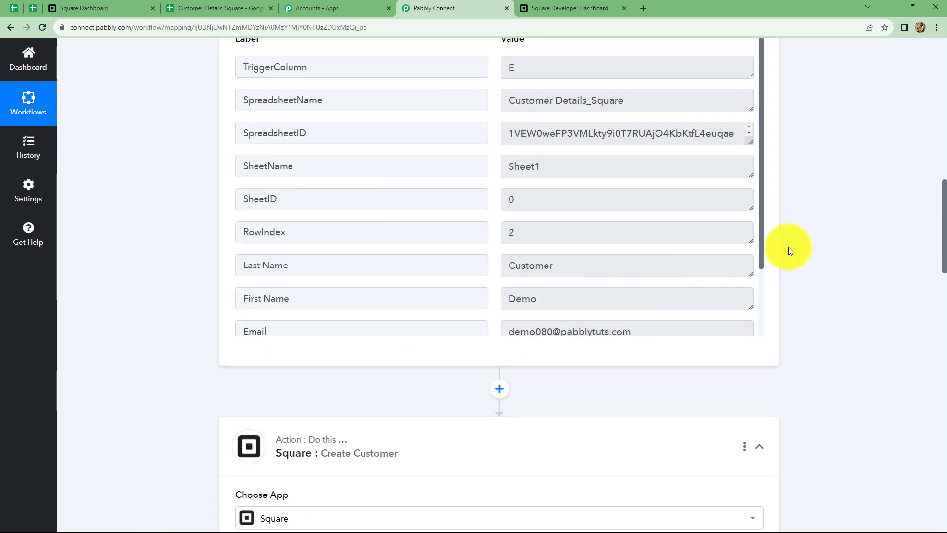
pyautogui.scroll(-4, 788, 249)
pyautogui.scroll(-6, 788, 249)
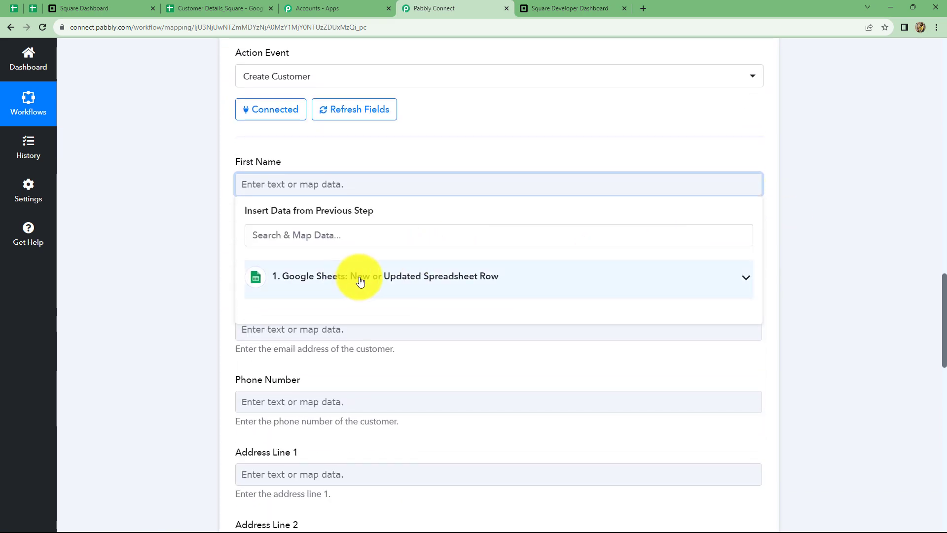
pyautogui.click(386, 279)
pyautogui.scroll(-1, 429, 387)
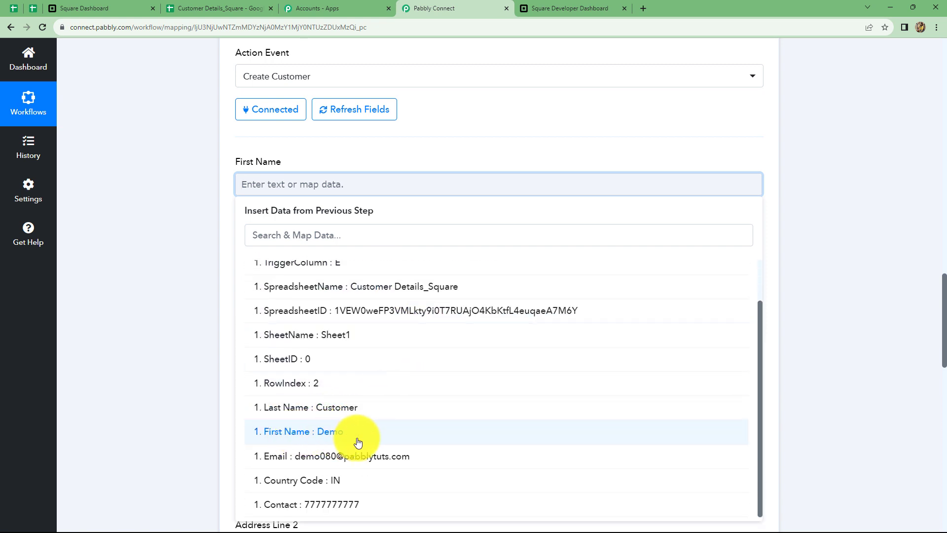
pyautogui.click(331, 434)
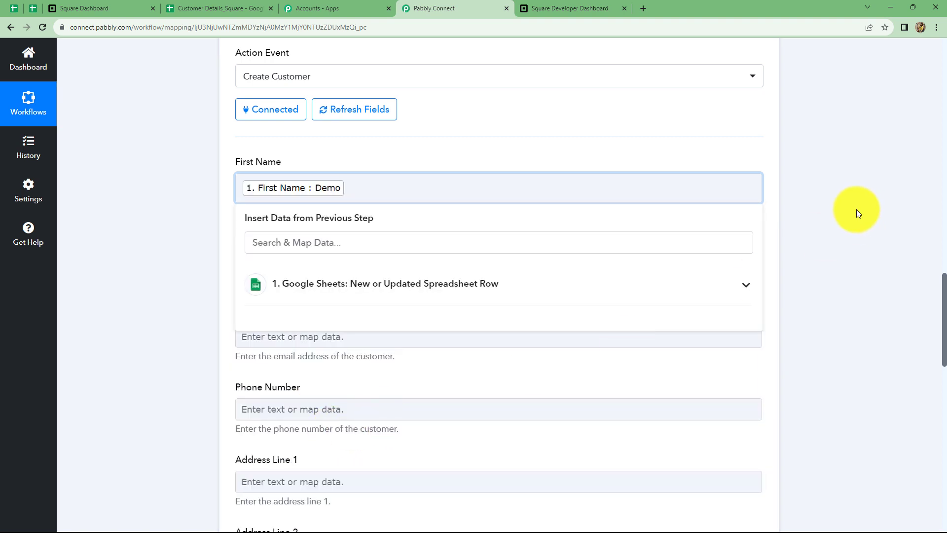
pyautogui.click(830, 215)
pyautogui.scroll(-3, 487, 177)
pyautogui.scroll(3, 445, 174)
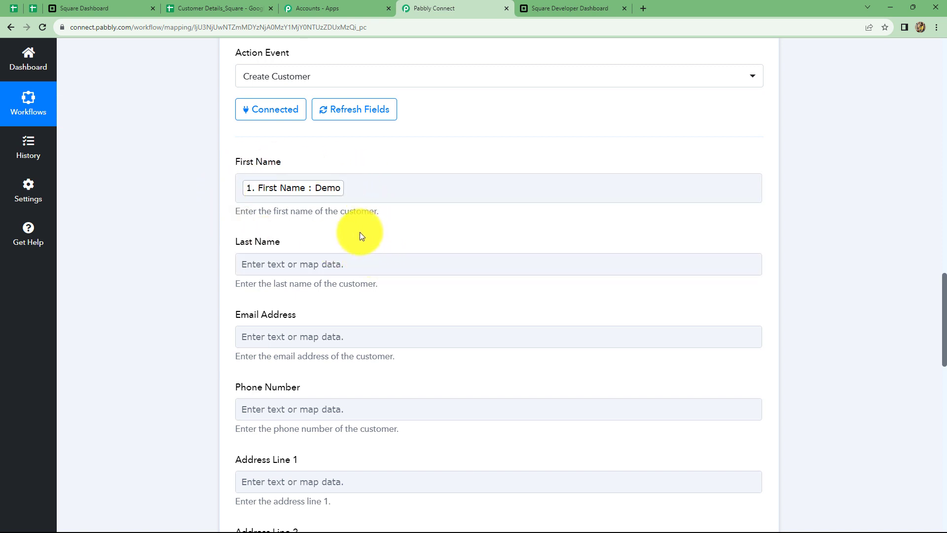
# Map the sheet's Last Name into the Square customer's Last Name field.
pyautogui.scroll(-2, 359, 232)
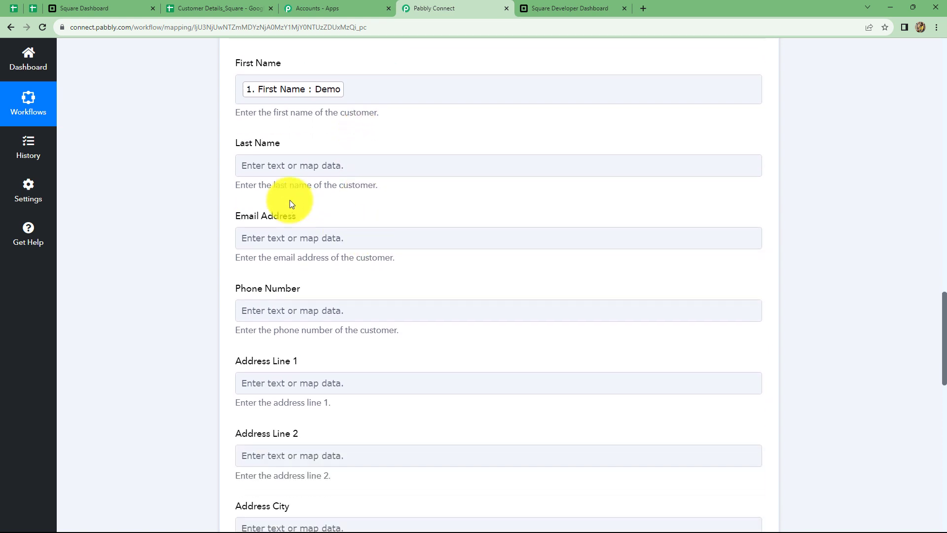
pyautogui.click(317, 168)
pyautogui.click(311, 256)
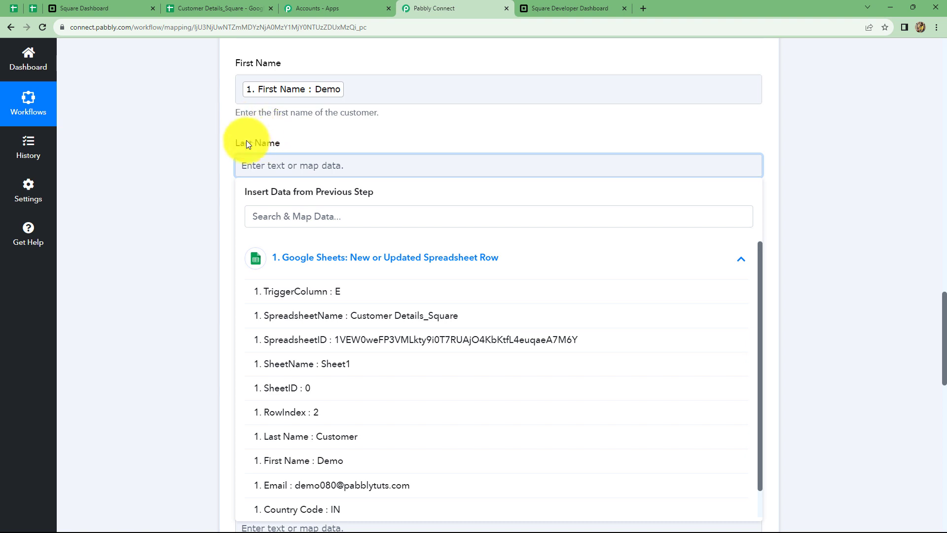
pyautogui.scroll(-1, 354, 389)
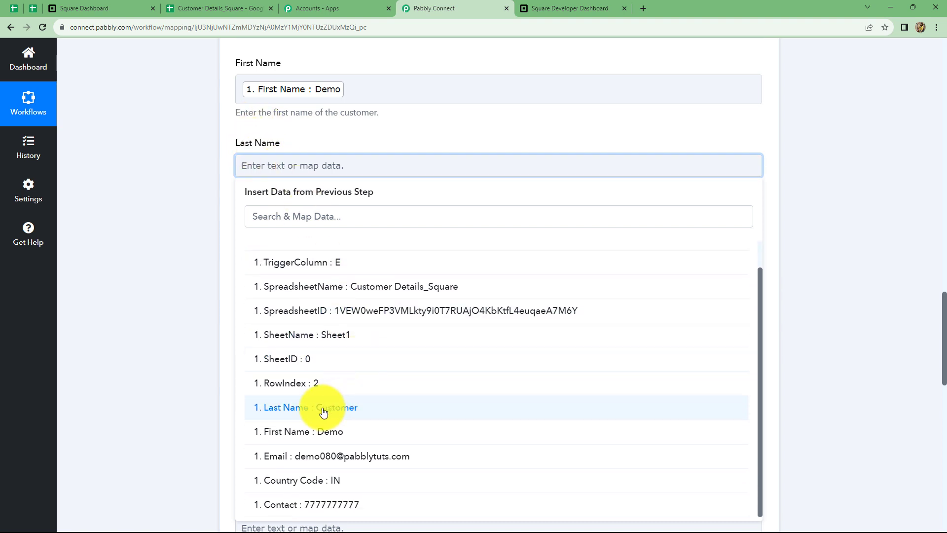
pyautogui.click(317, 409)
pyautogui.click(883, 305)
# Map the sheet's Email into the Email Address field.
pyautogui.scroll(-1, 436, 270)
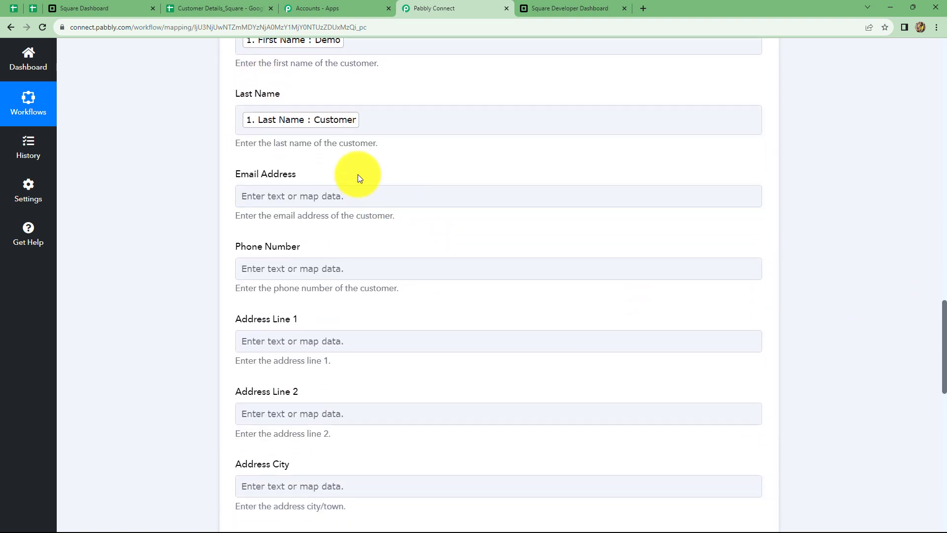
pyautogui.click(353, 195)
pyautogui.click(366, 302)
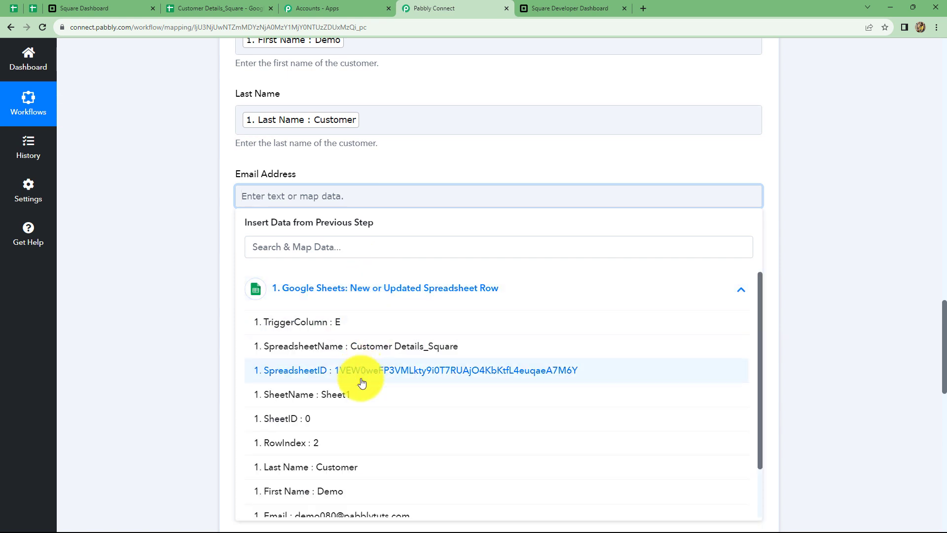
pyautogui.scroll(-1, 368, 390)
pyautogui.click(365, 457)
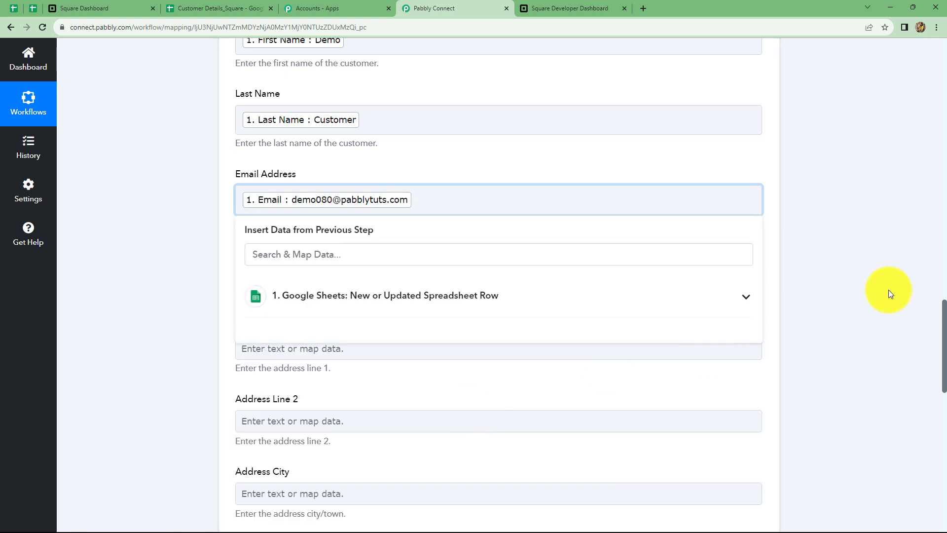
pyautogui.click(888, 289)
# Map the sheet's Contact value into the Phone Number field.
pyautogui.scroll(-2, 594, 238)
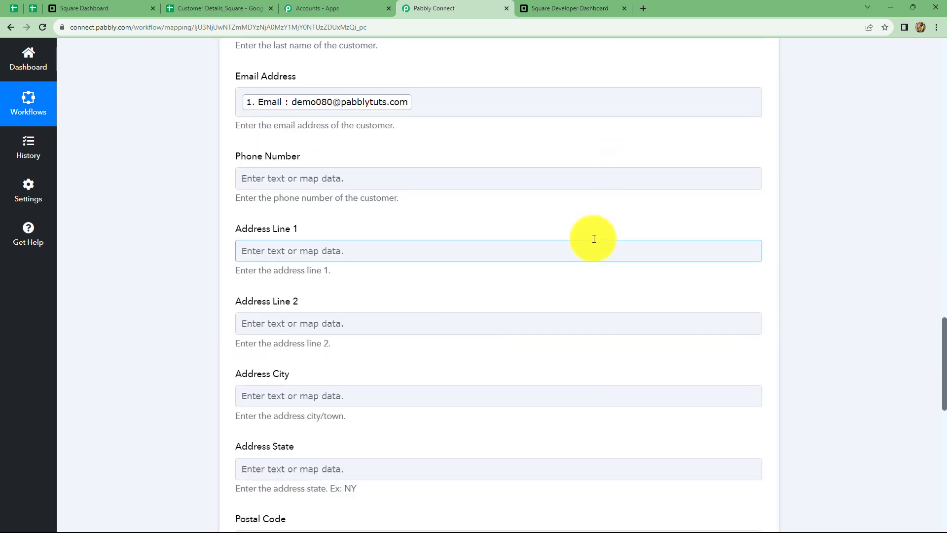
pyautogui.click(247, 177)
pyautogui.click(304, 273)
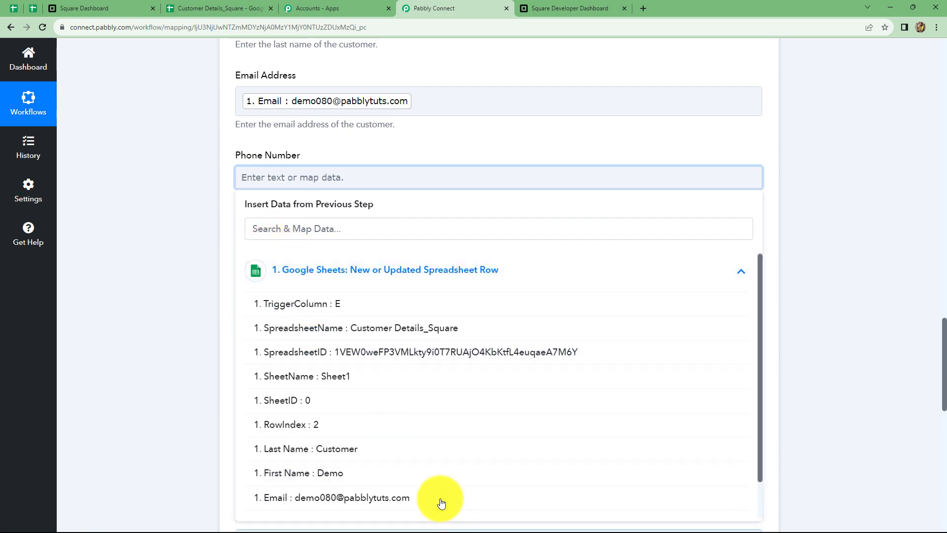
pyautogui.scroll(-1, 395, 493)
pyautogui.click(347, 505)
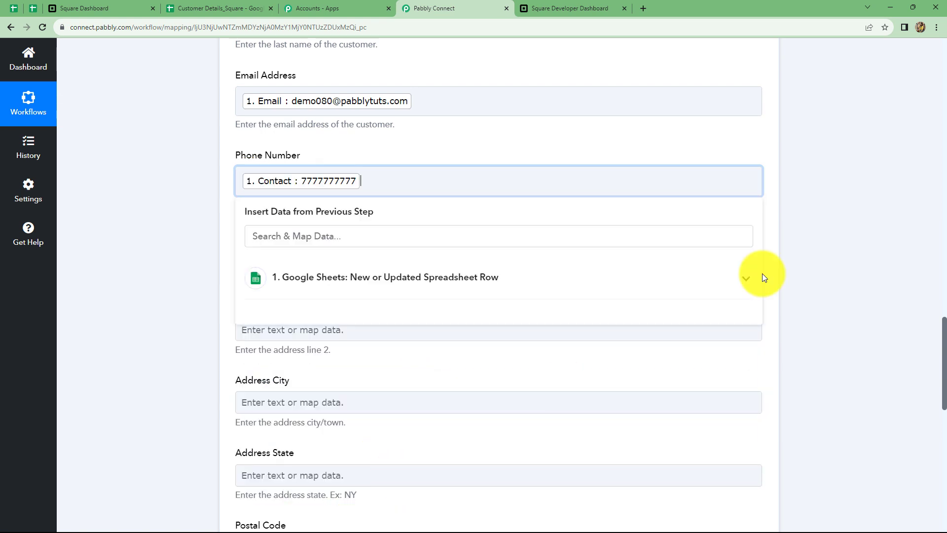
pyautogui.click(809, 240)
# Map the sheet's Country Code (IN) into the required Address Country field.
pyautogui.scroll(-2, 475, 229)
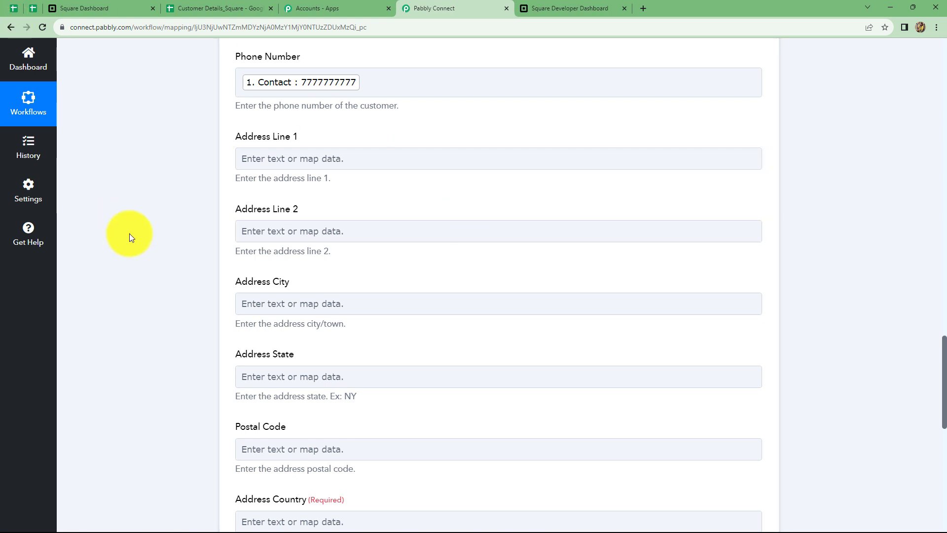
pyautogui.click(268, 157)
pyautogui.click(304, 232)
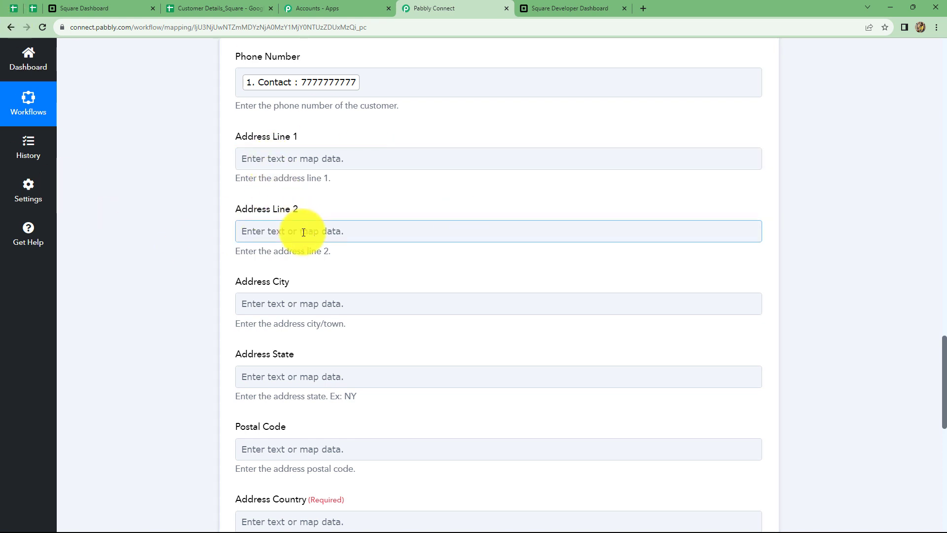
pyautogui.click(329, 201)
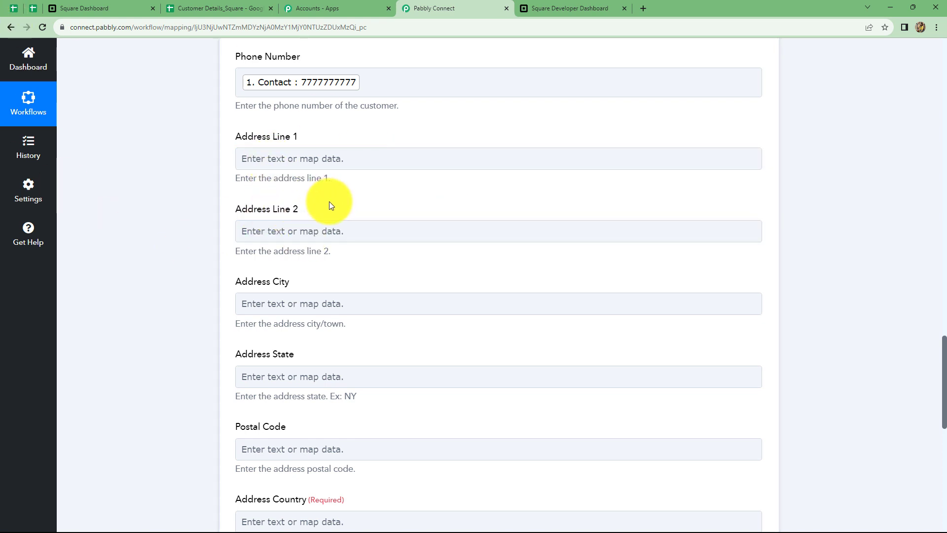
pyautogui.scroll(-6, 345, 246)
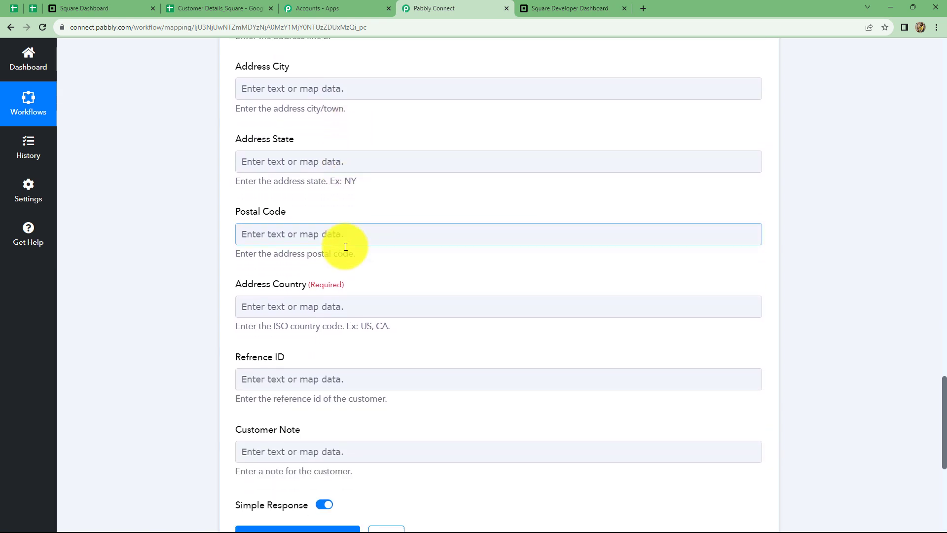
pyautogui.click(264, 231)
pyautogui.click(234, 210)
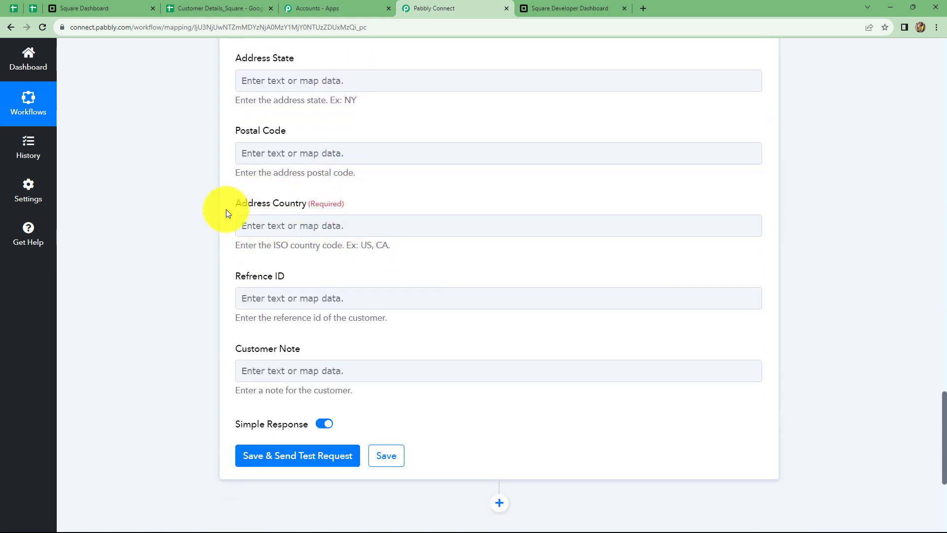
pyautogui.click(302, 229)
pyautogui.click(265, 269)
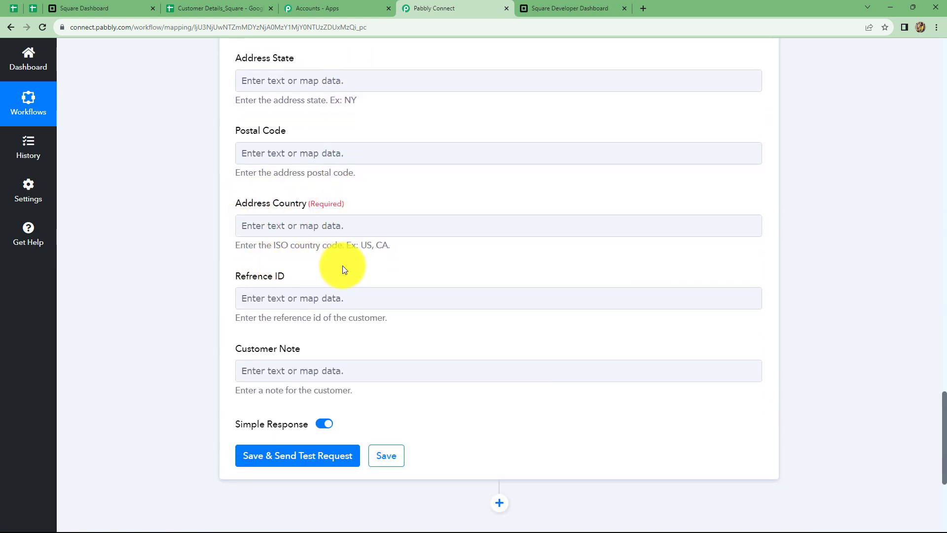
pyautogui.click(323, 225)
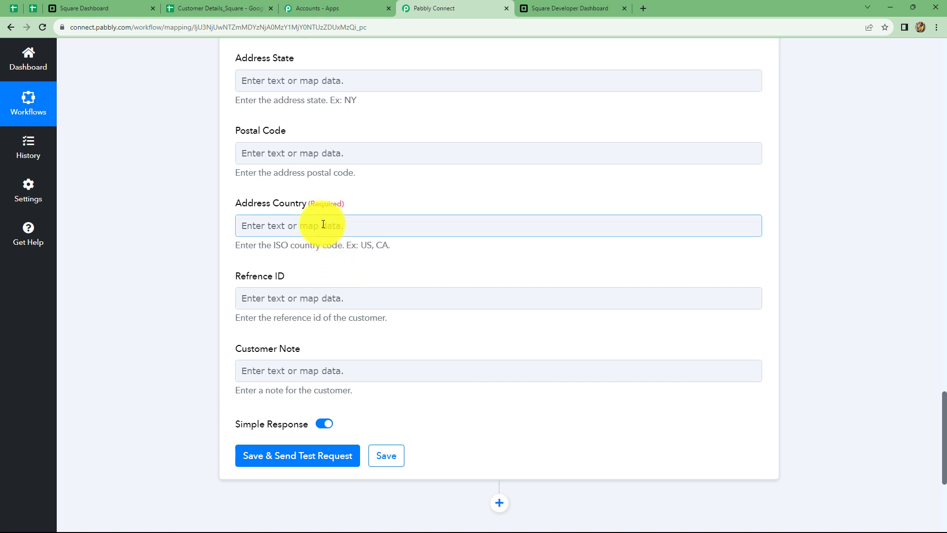
pyautogui.click(391, 287)
pyautogui.click(257, 248)
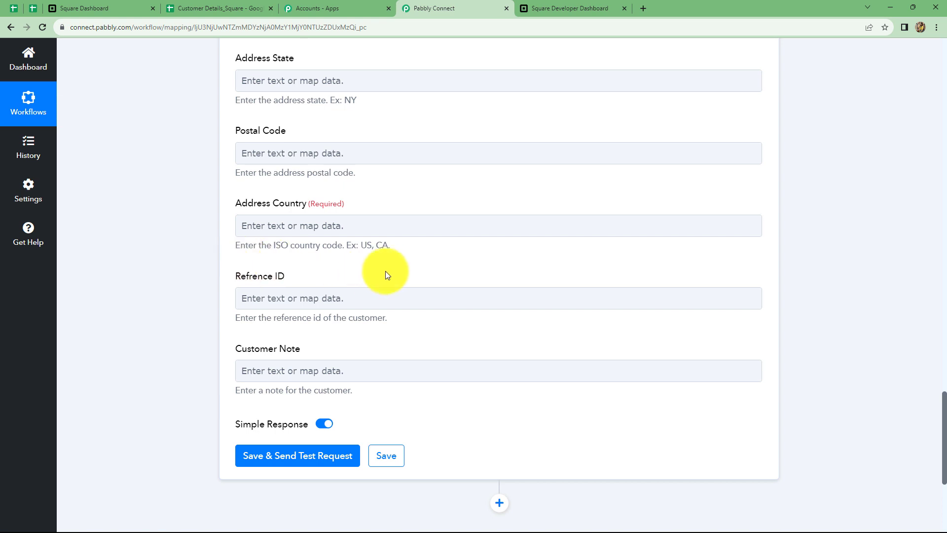
pyautogui.click(375, 226)
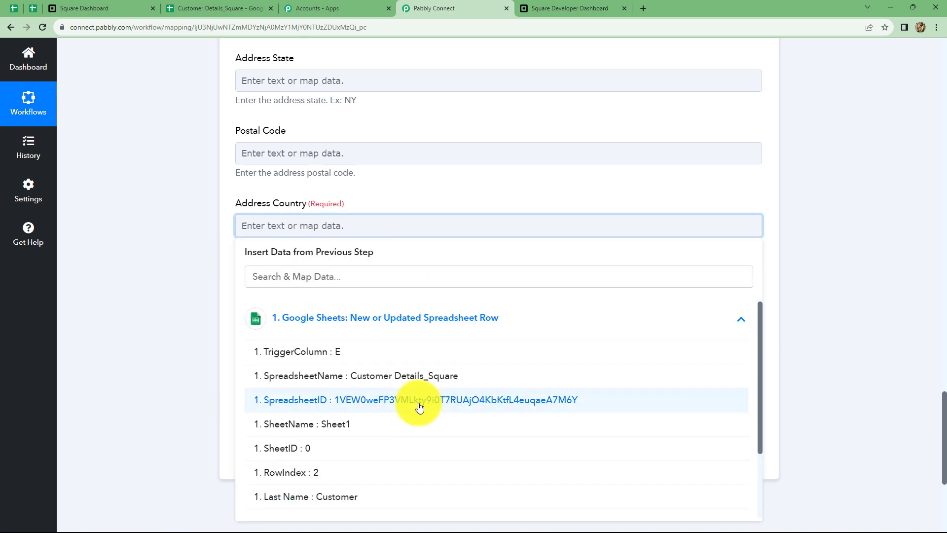
pyautogui.scroll(-3, 419, 406)
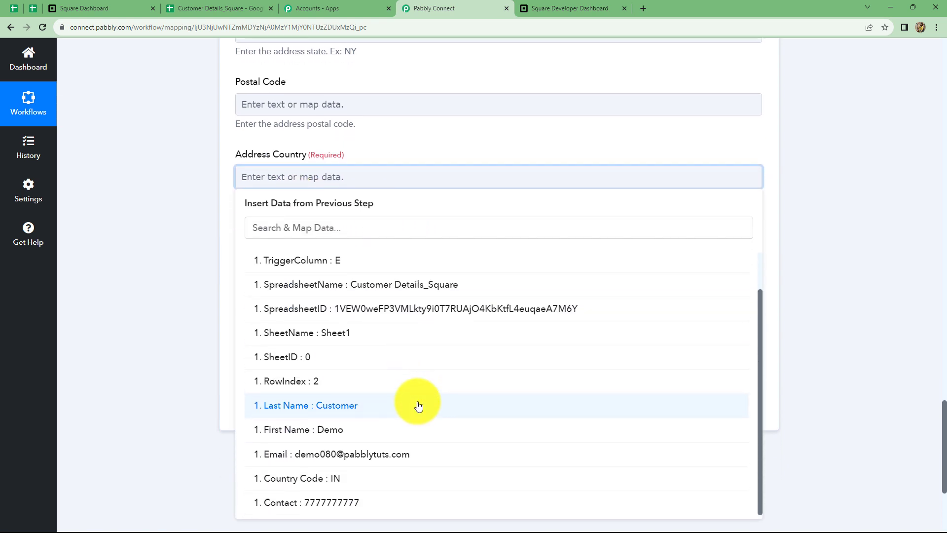
pyautogui.click(352, 487)
pyautogui.click(790, 220)
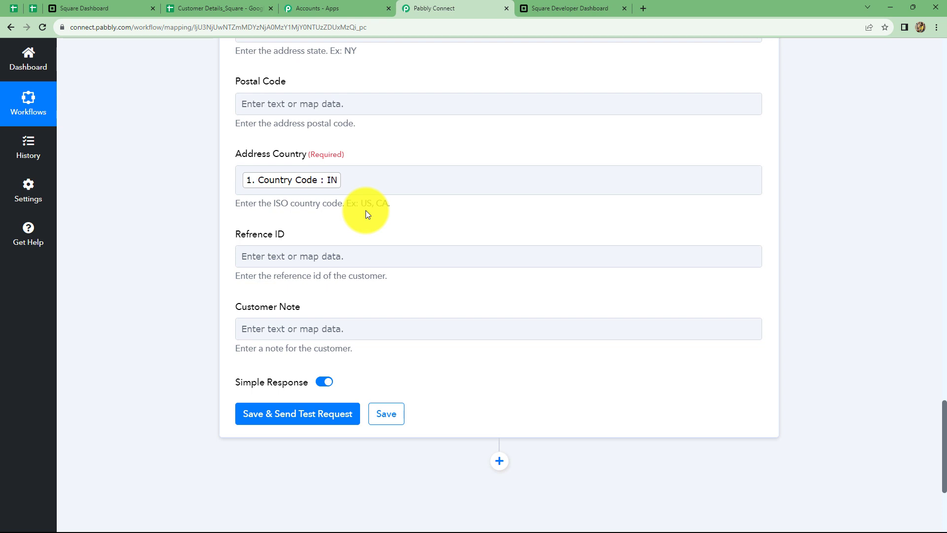
# Save and test the Square step, check the returned customer ID, then go to Square Dashboard.
pyautogui.click(298, 414)
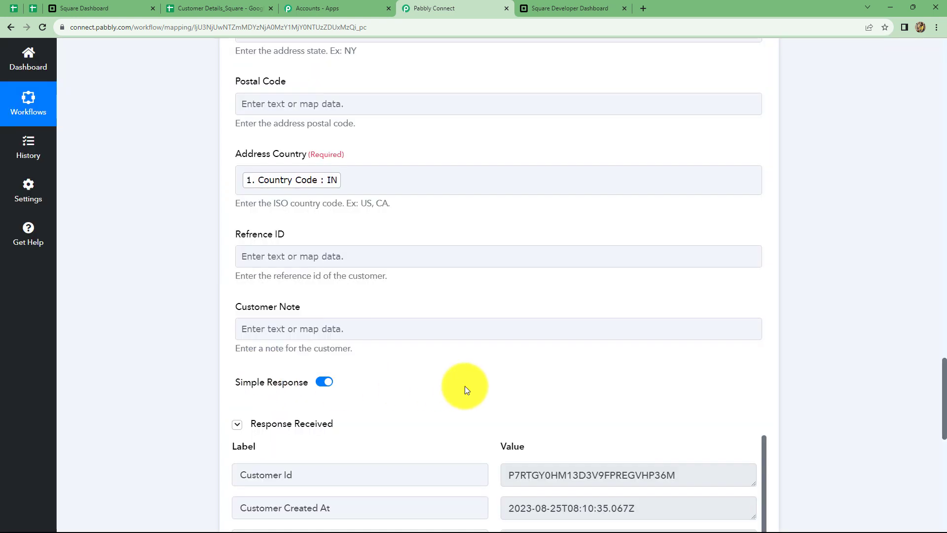
pyautogui.scroll(-3, 476, 386)
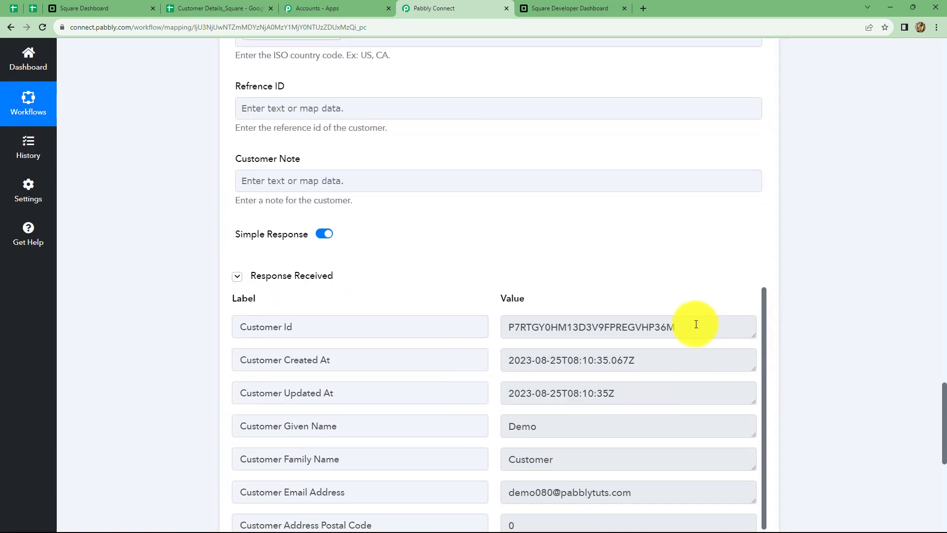
pyautogui.moveTo(696, 326); pyautogui.dragTo(507, 321)
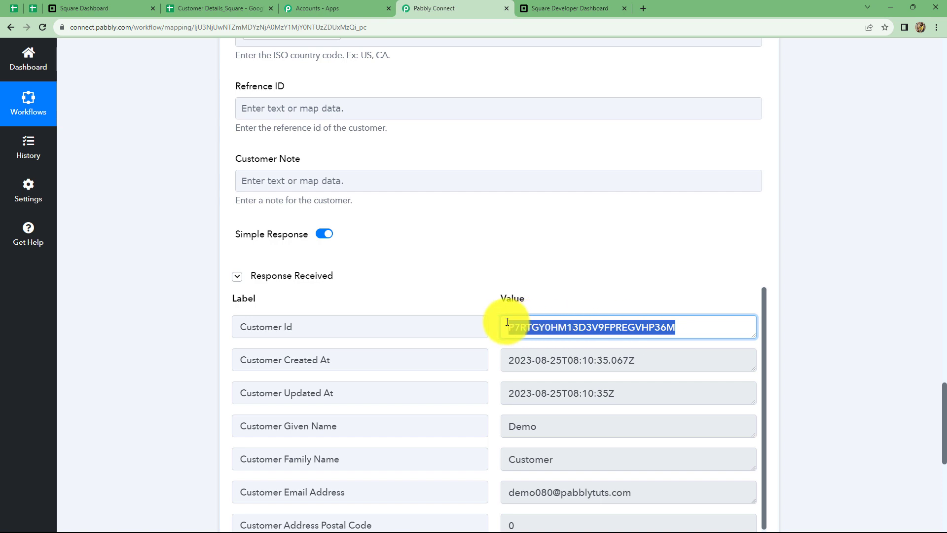
pyautogui.click(852, 366)
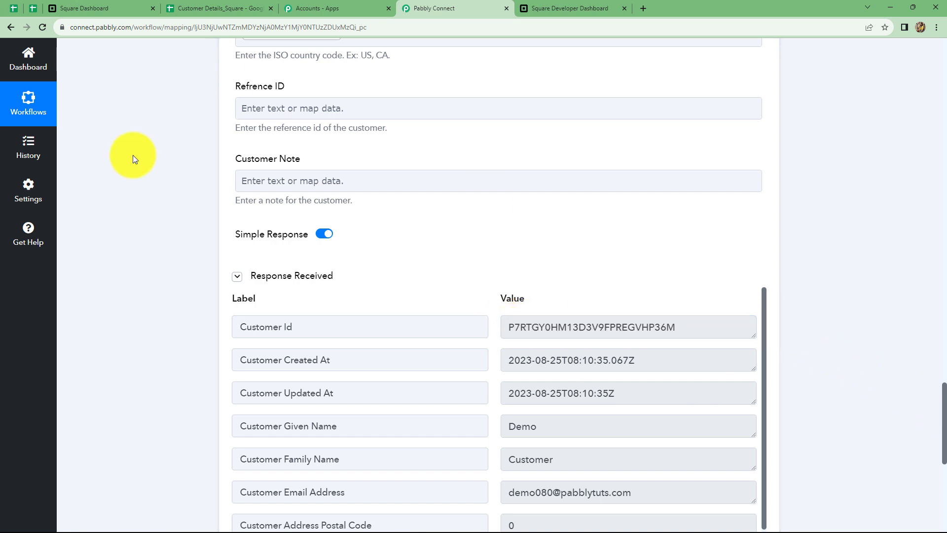
pyautogui.click(90, 5)
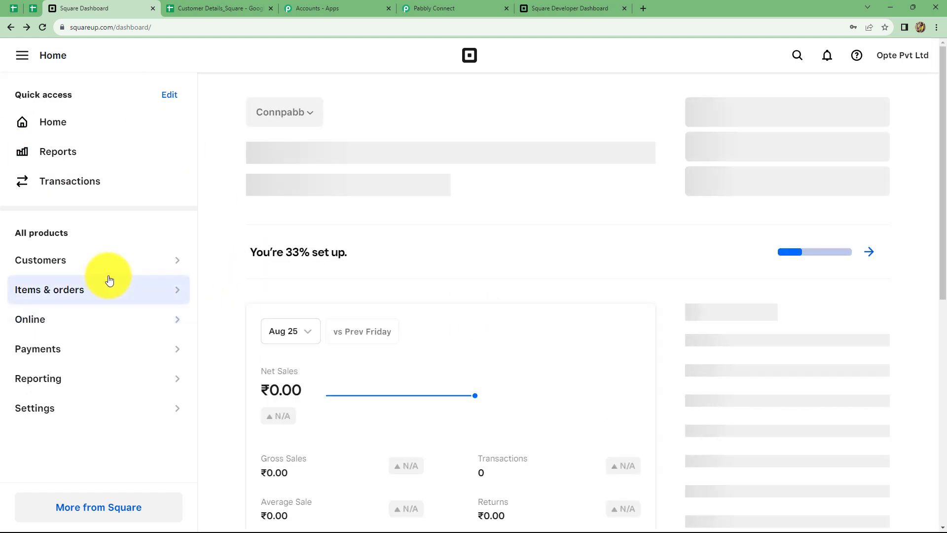
# Open the Square Customers directory and confirm Demo Customer is listed among 4 customers.
pyautogui.click(86, 261)
pyautogui.click(247, 257)
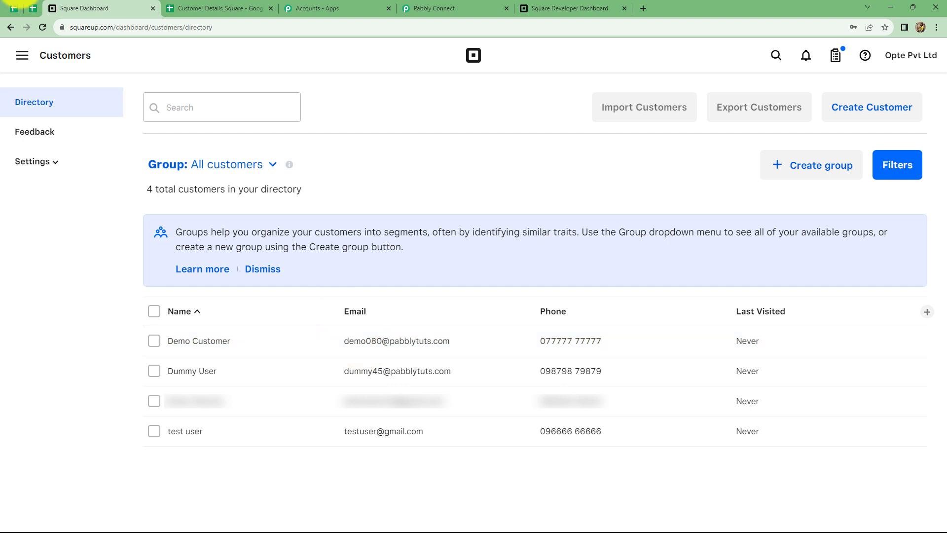
# Set Pabbly Connect Webhooks to Send On Event in the spreadsheet and verify it is checked.
pyautogui.click(200, 6)
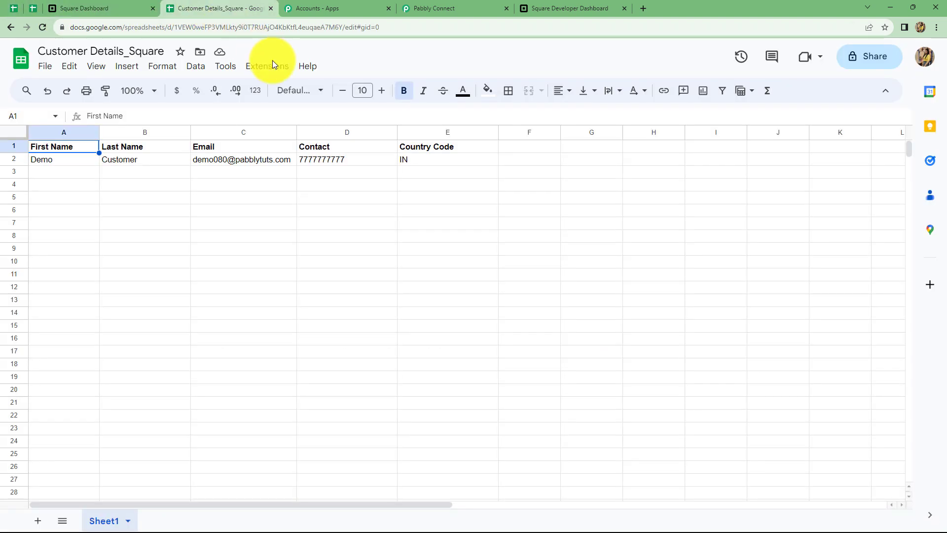
pyautogui.click(271, 68)
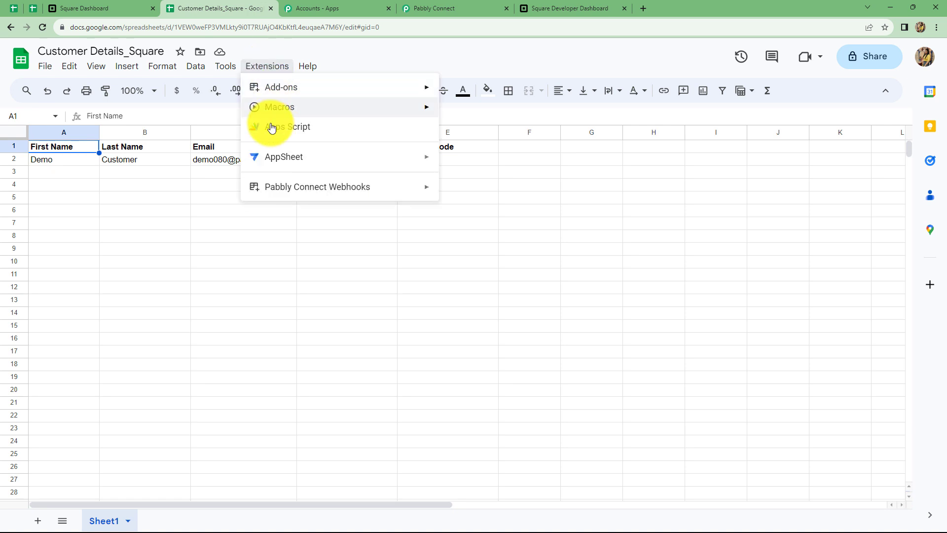
pyautogui.moveTo(276, 186)
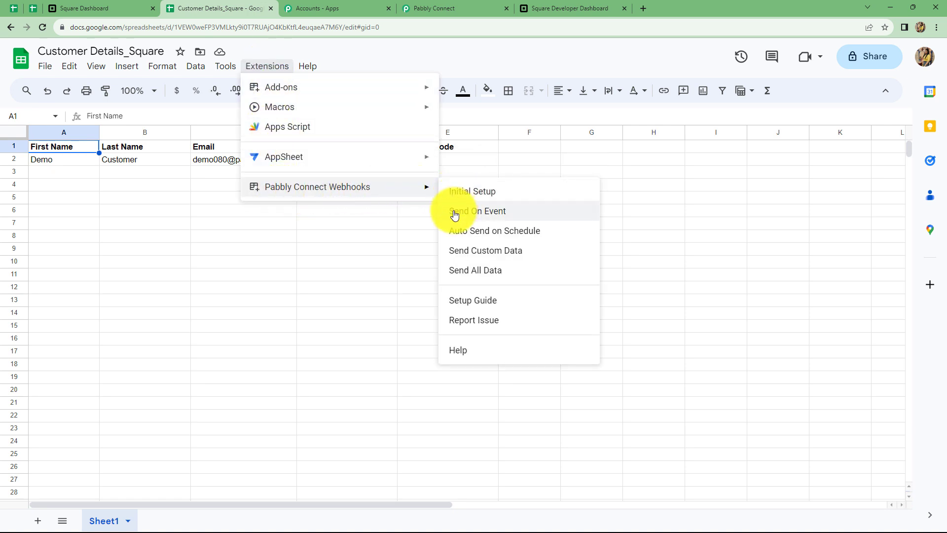
pyautogui.click(472, 212)
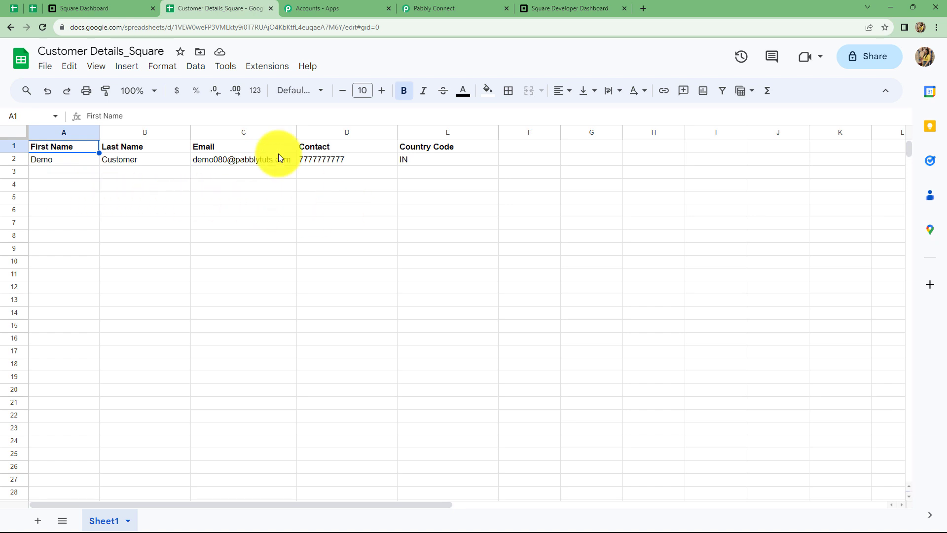
pyautogui.click(265, 68)
pyautogui.moveTo(303, 187)
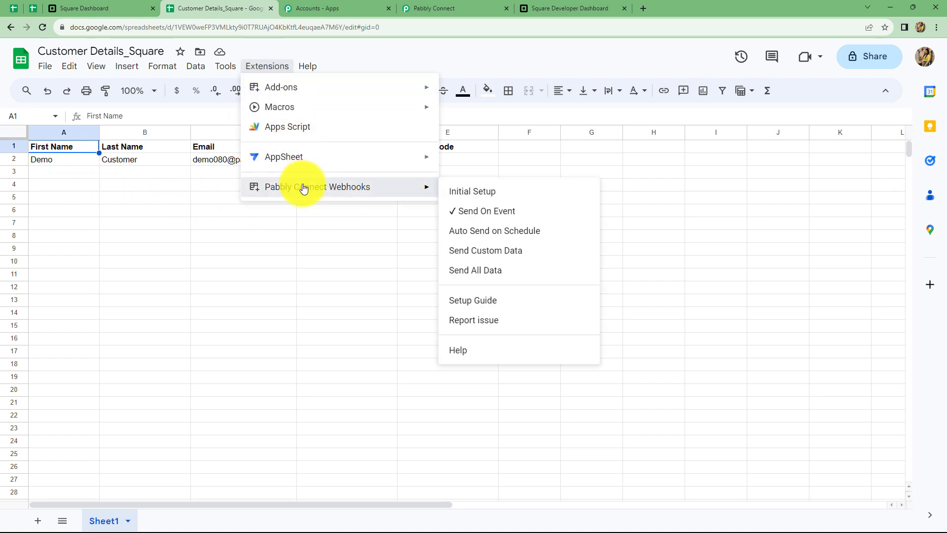
pyautogui.click(375, 252)
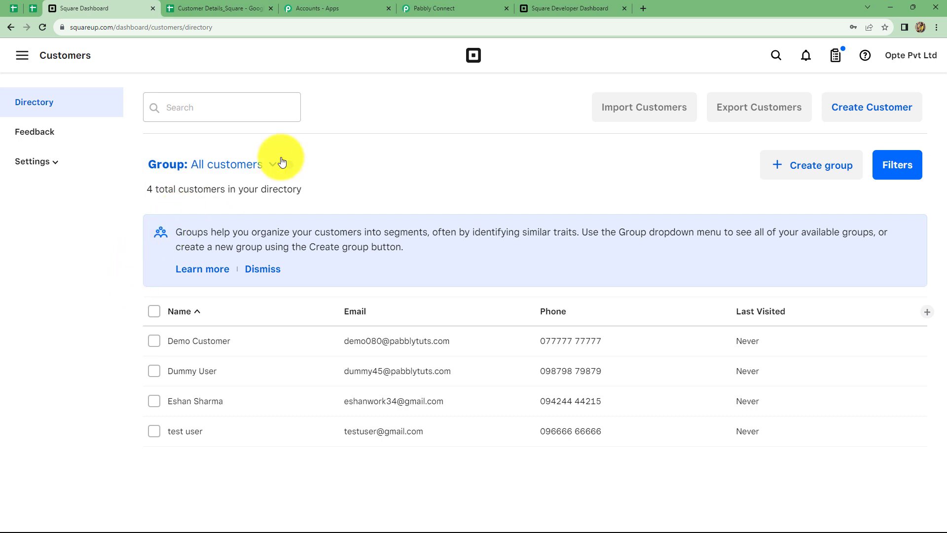
# Enter first name Dummy and last name Customer in A3 and B3.
pyautogui.click(241, 8)
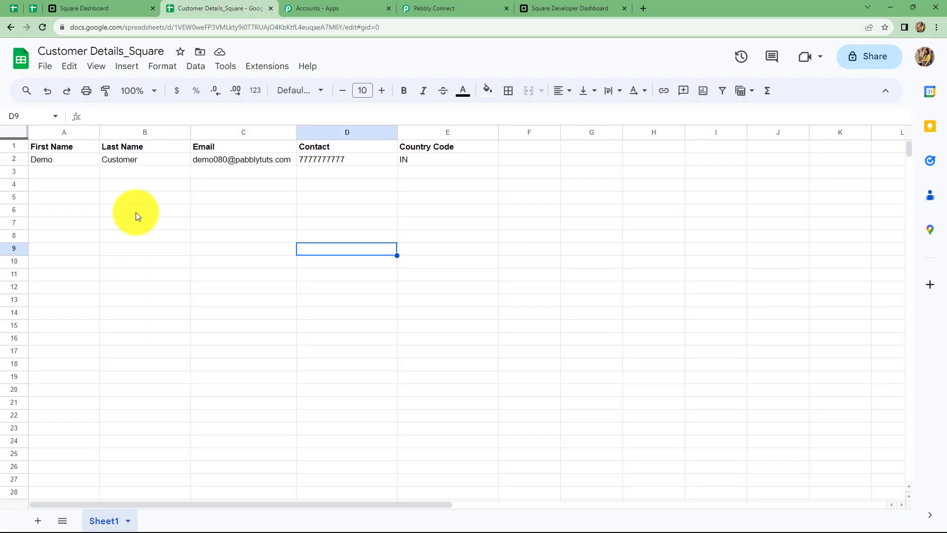
pyautogui.click(57, 172)
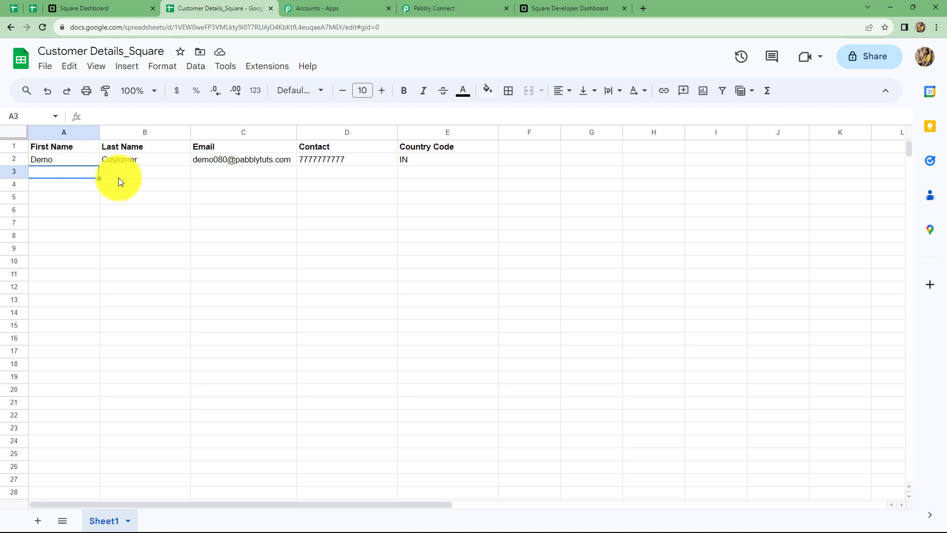
pyautogui.write('D')
pyautogui.press('BackSpace')
pyautogui.press('BackSpace')
pyautogui.write('D')
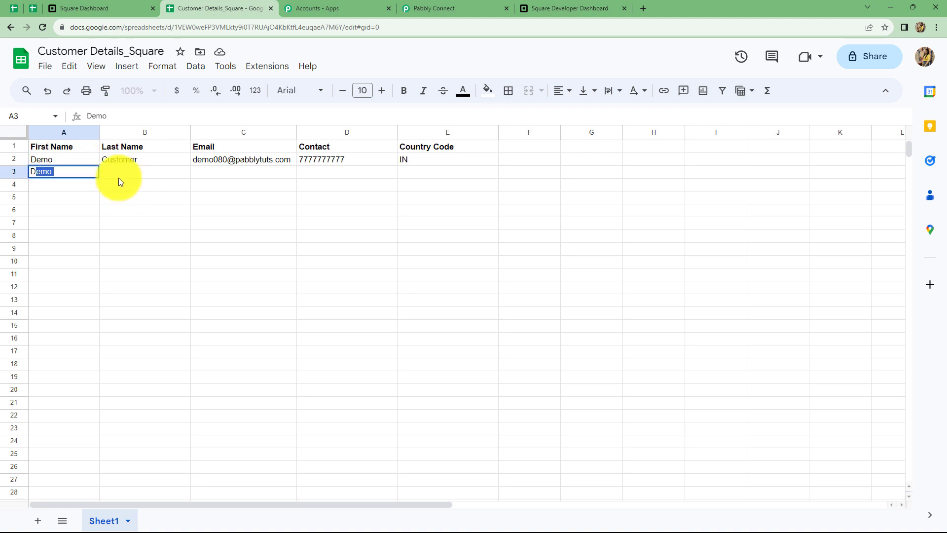
pyautogui.write('ummy')
pyautogui.click(119, 179)
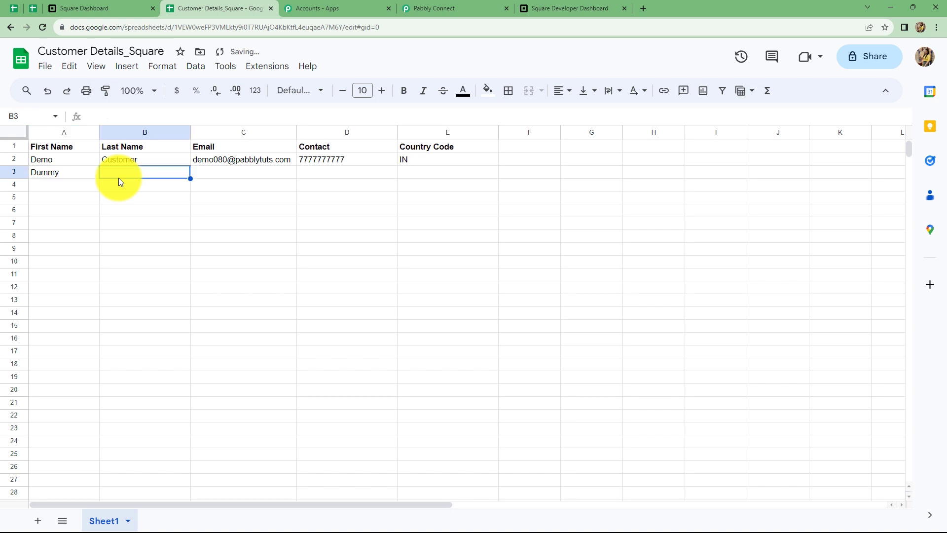
pyautogui.write('Customer')
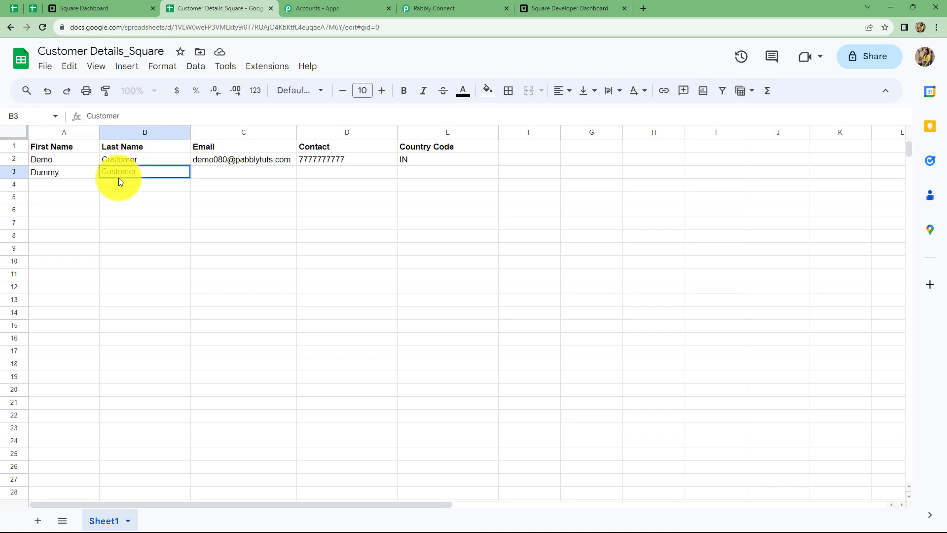
pyautogui.press('Tab')
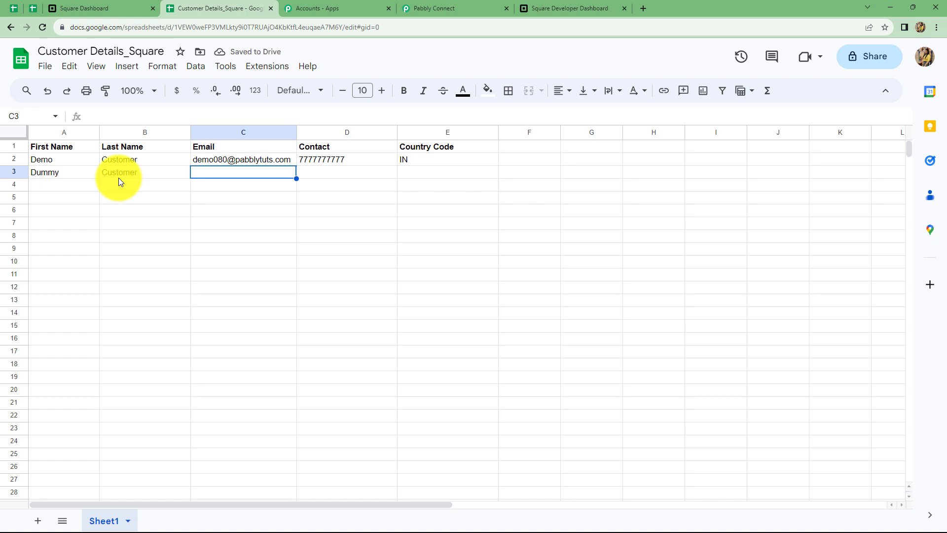
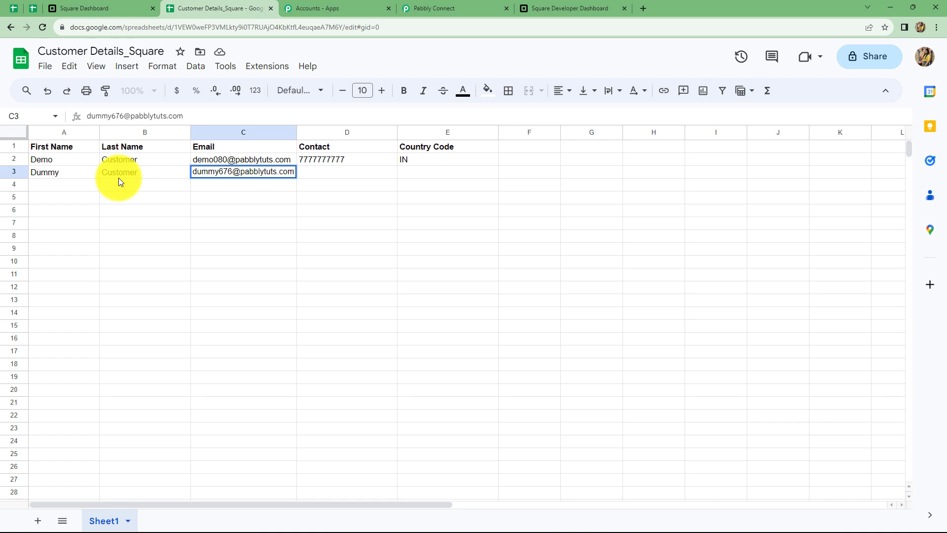
# Fill in the customer's email and contact number, and copy country code IN into E3.
pyautogui.press('Tab')
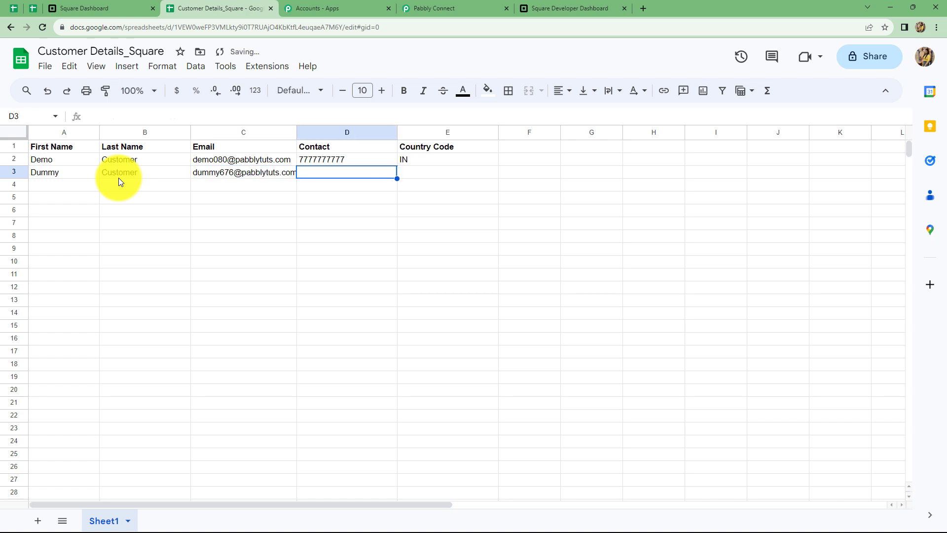
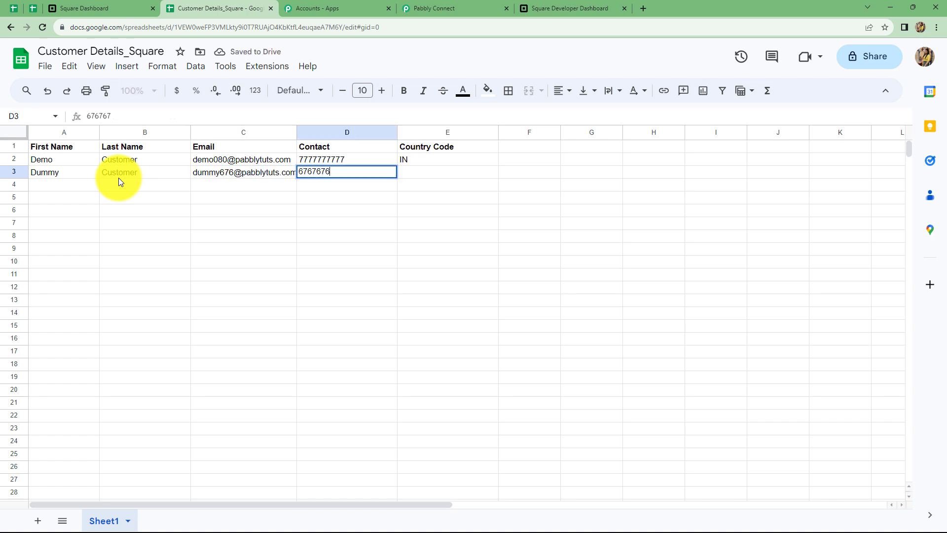
pyautogui.click(426, 179)
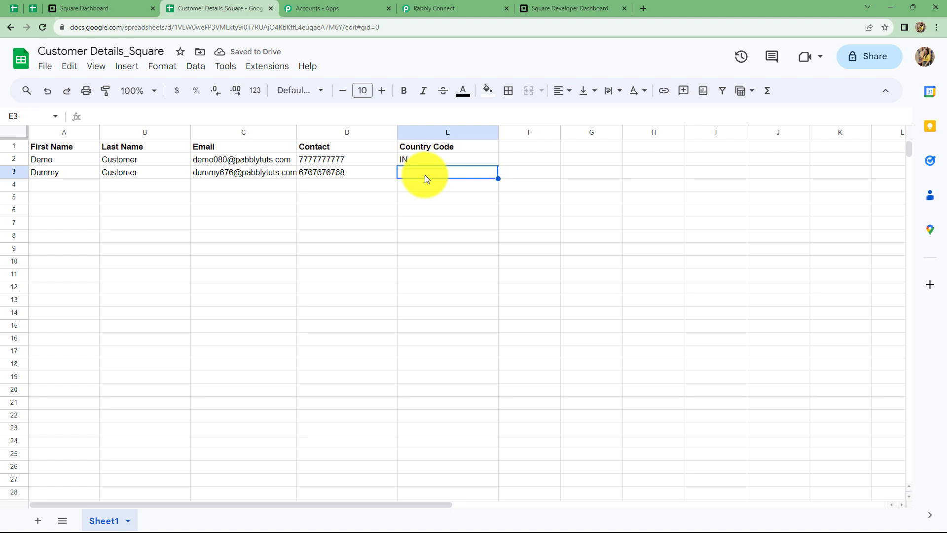
pyautogui.click(486, 159)
pyautogui.moveTo(498, 166); pyautogui.dragTo(491, 176)
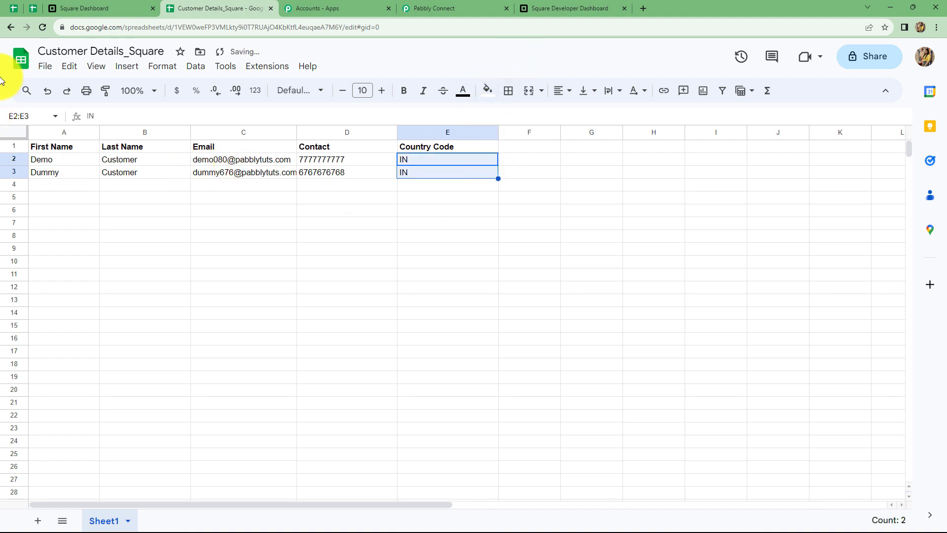
pyautogui.press('Down')
pyautogui.press('Down')
pyautogui.press('Left')
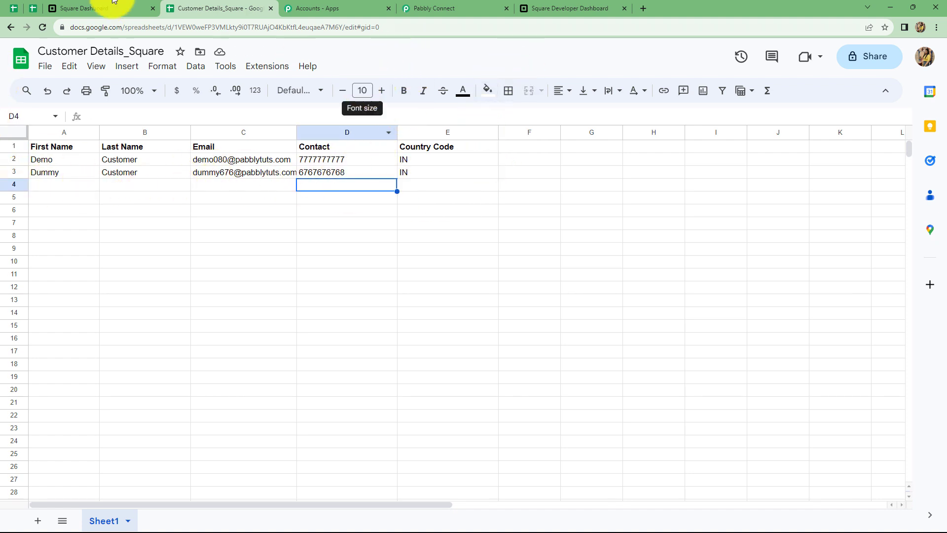
# Reload the Square directory to confirm Dummy Customer (5 total), then return to the Pabbly workflow.
pyautogui.click(87, 7)
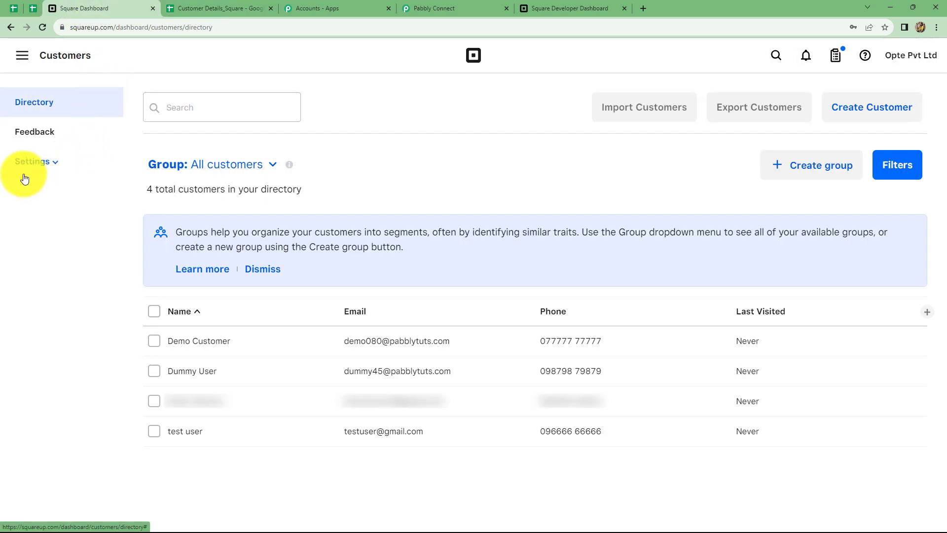
pyautogui.click(43, 27)
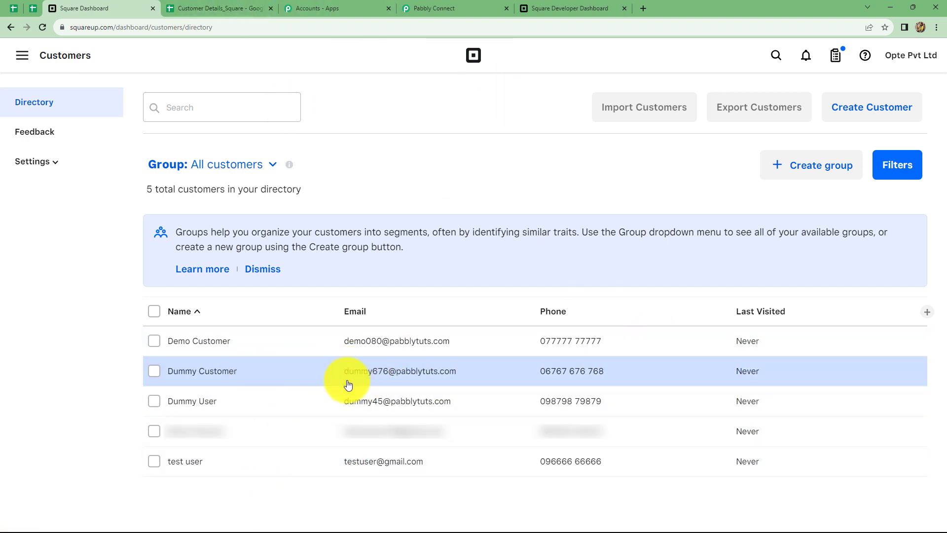
pyautogui.click(423, 4)
pyautogui.scroll(5, 664, 242)
pyautogui.scroll(15, 665, 243)
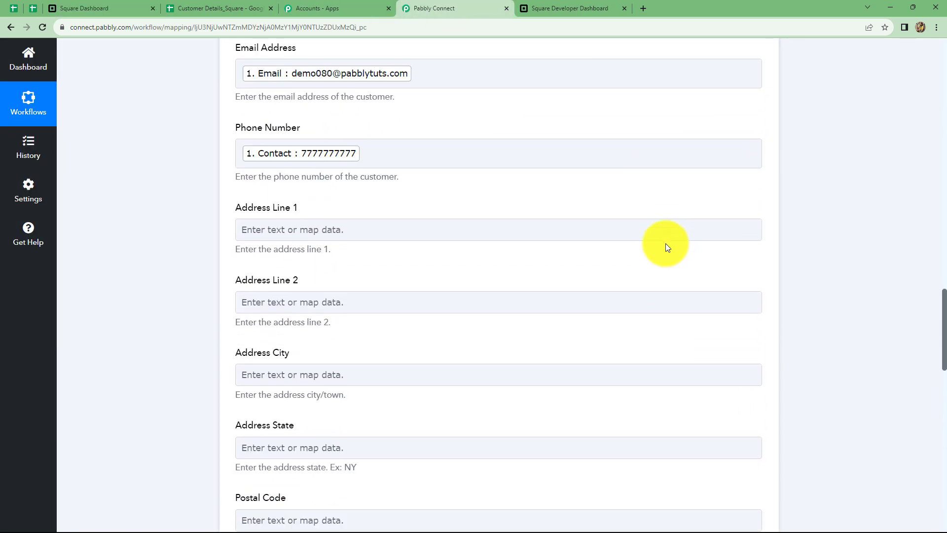